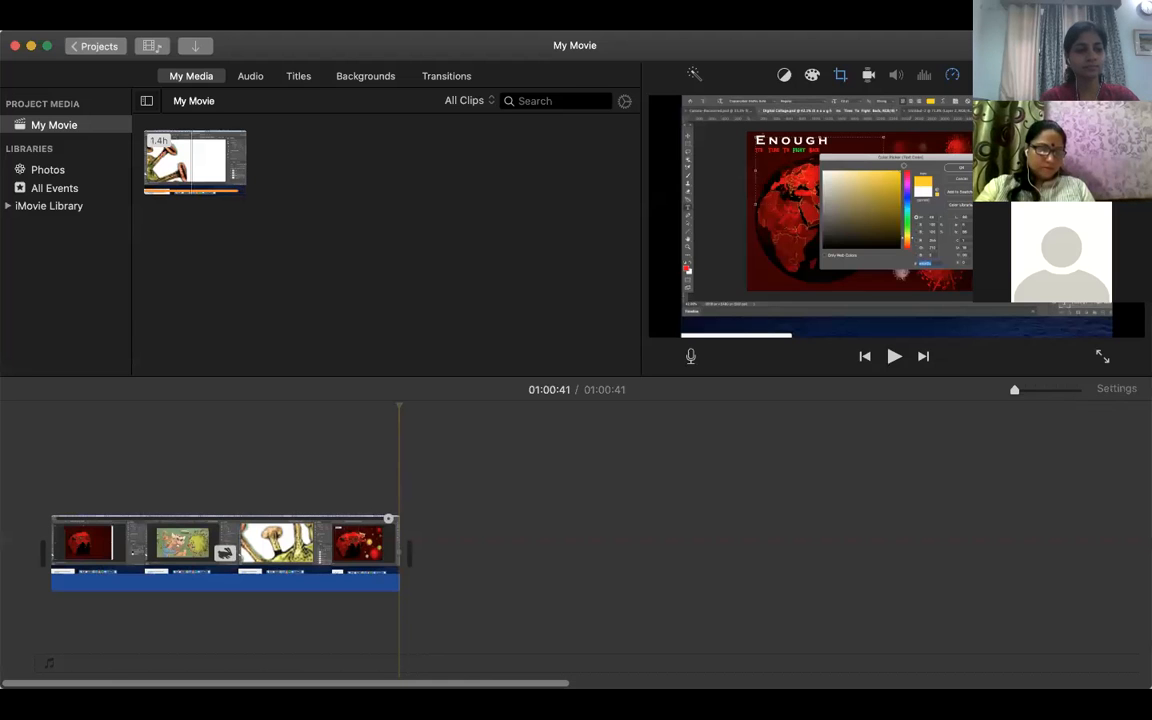
Play the My Movie project full screen from the start and skip ahead to the red globe collage work
key(super+shift+f)
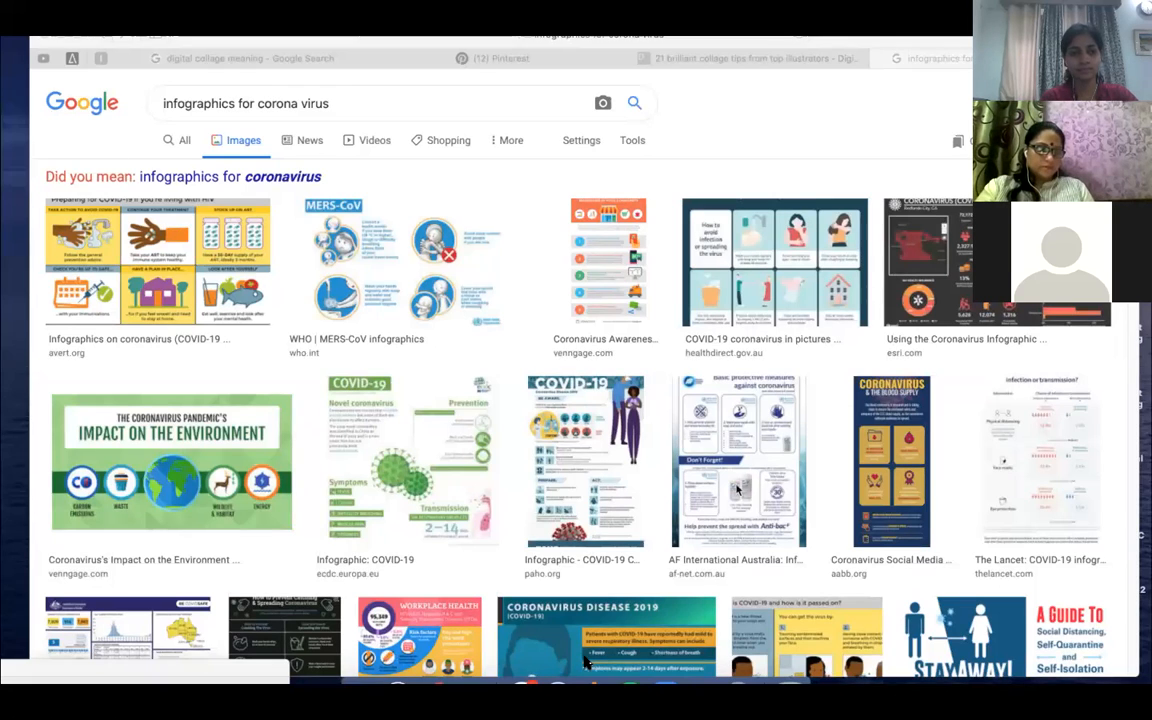
mouse_move(722, 637)
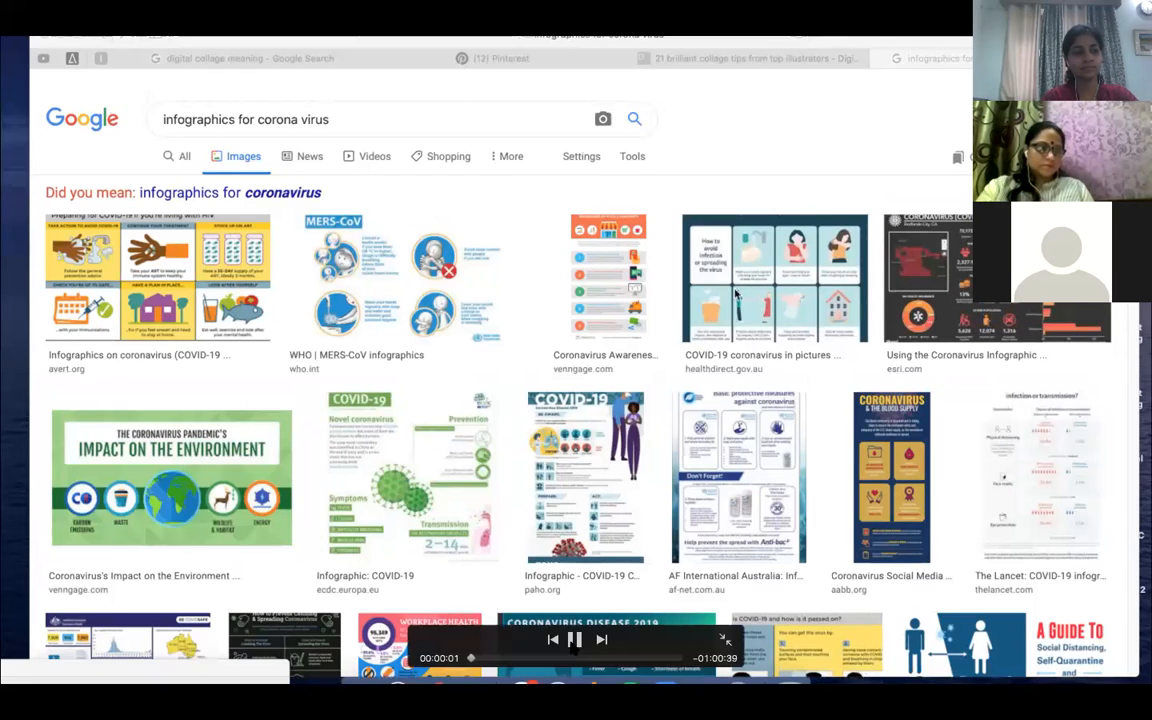
click(493, 658)
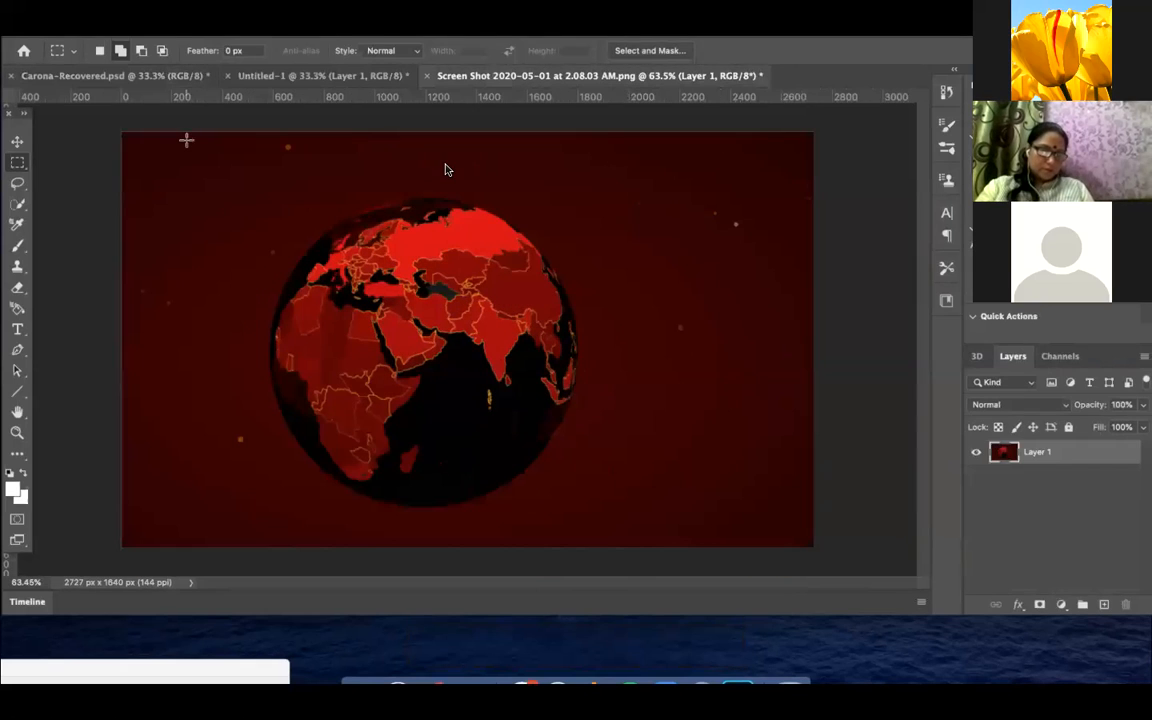
Look at the COVID-19 poster in Carona-Recovered.psd and return to the globe screenshot document
mouse_move(480, 441)
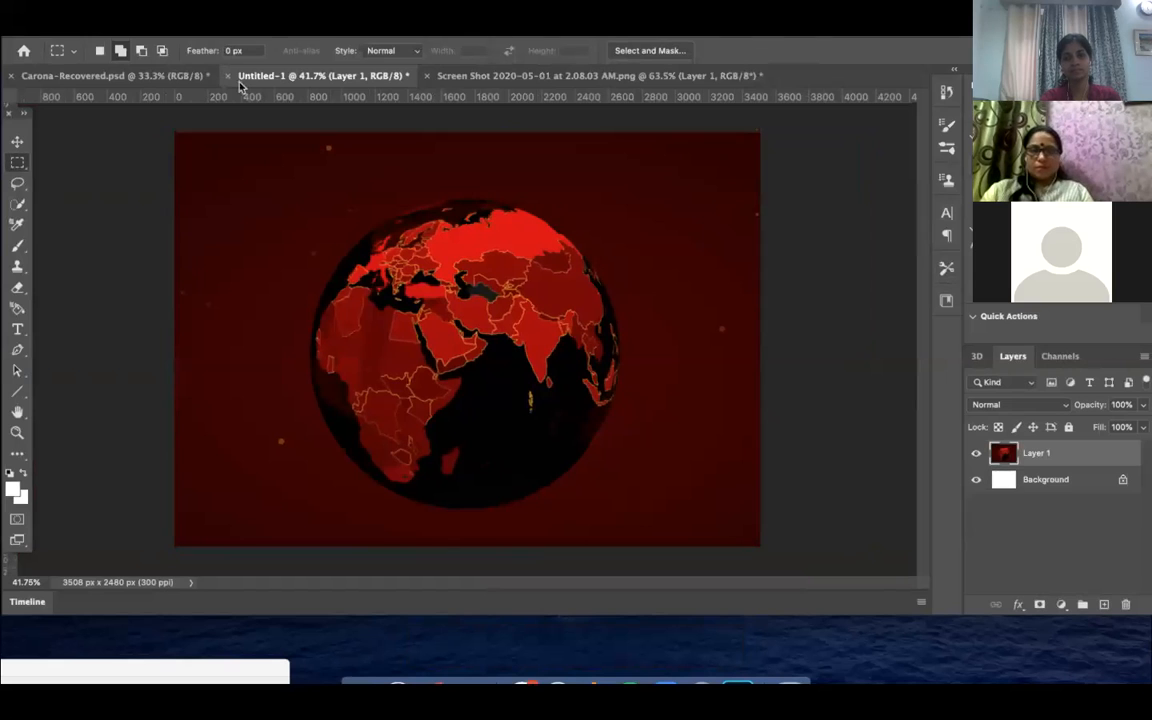
click(170, 77)
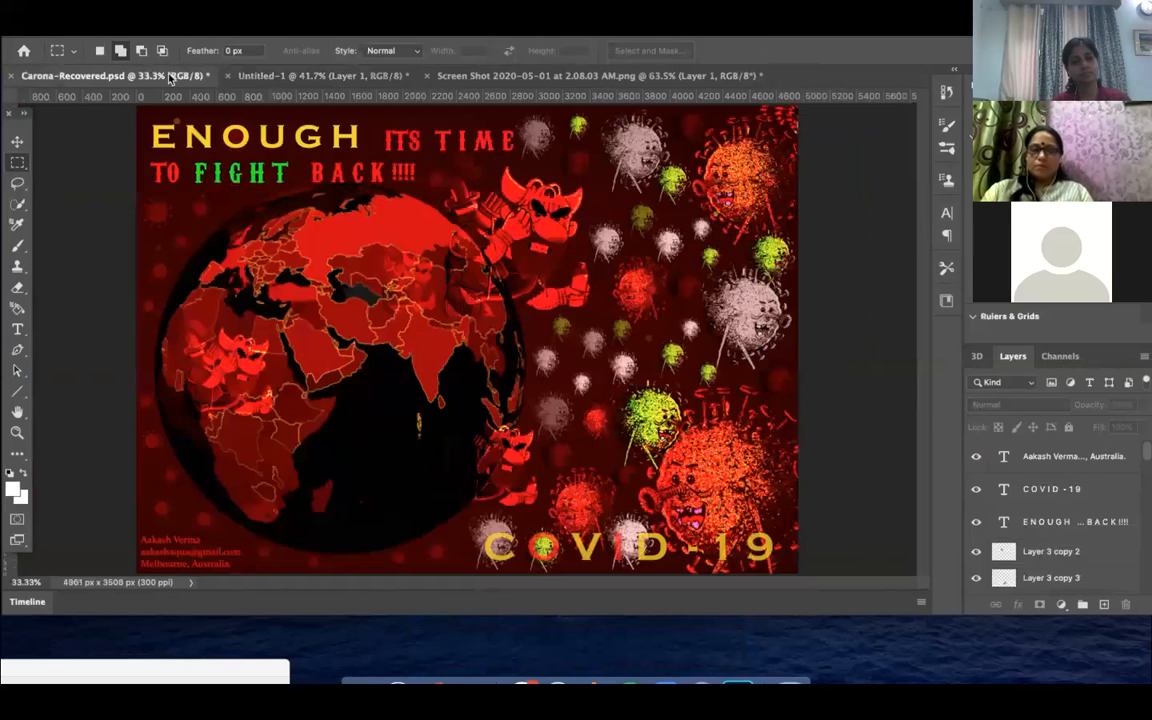
click(485, 78)
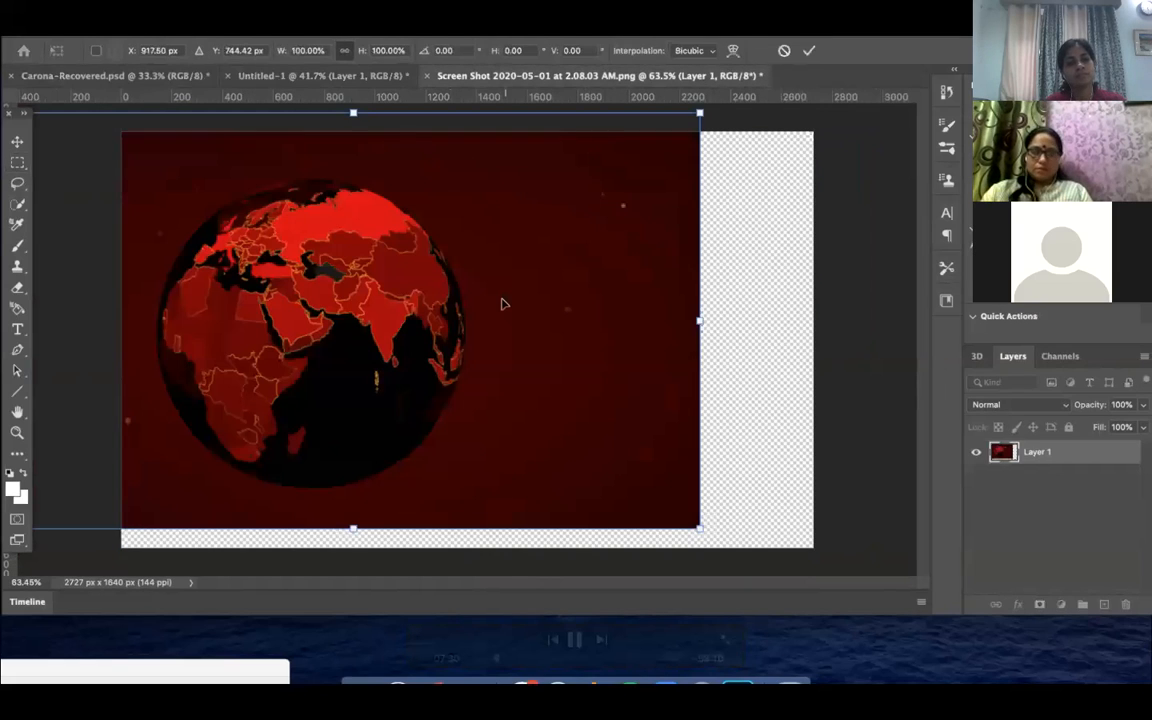
Reposition the globe layer vertically so the image spans the canvas height, with the globe in the canvas's left half
mouse_move(503, 303)
mouse_down()
mouse_move(512, 321)
mouse_move(503, 319)
mouse_up()
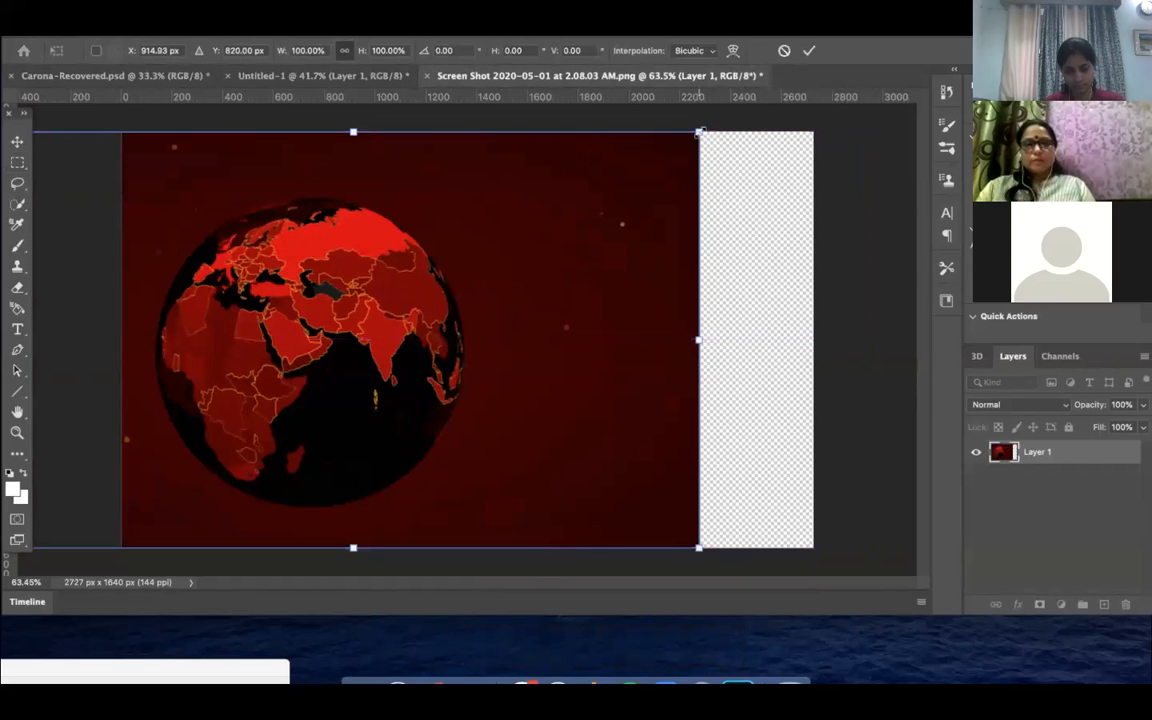
drag(486, 303, 487, 260)
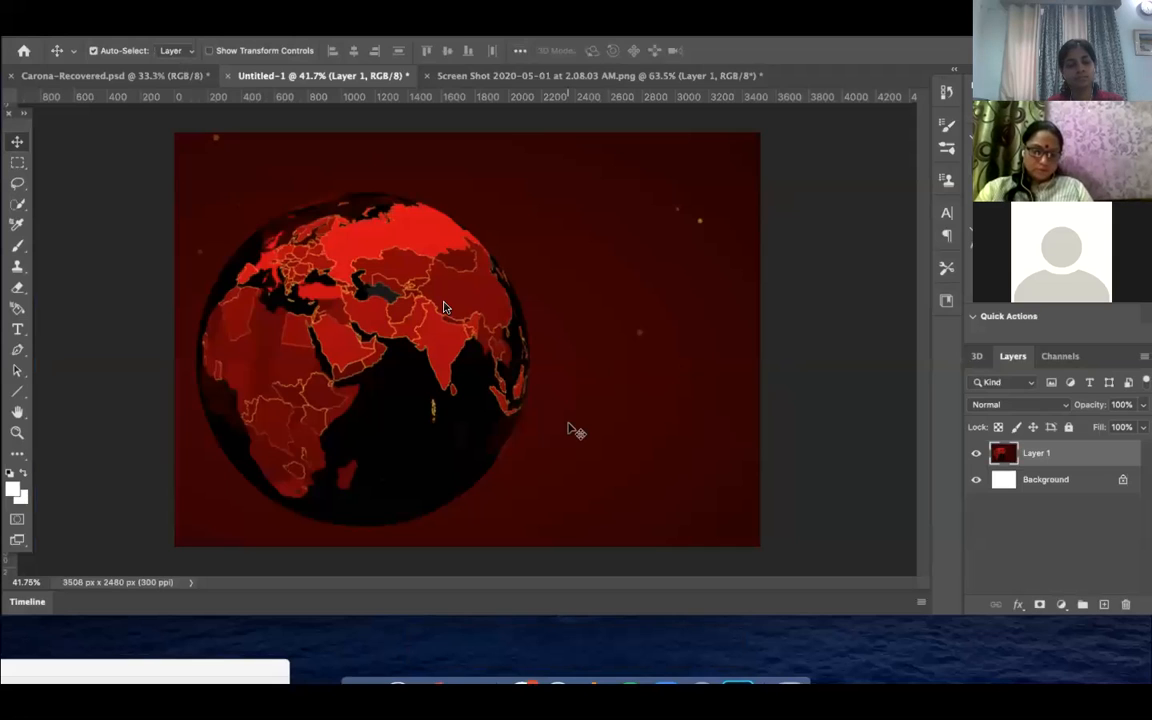
Scrub the playback past the save dialog to 13:08 and return to an earlier point of the c1.jpg character selection
mouse_move(445, 307)
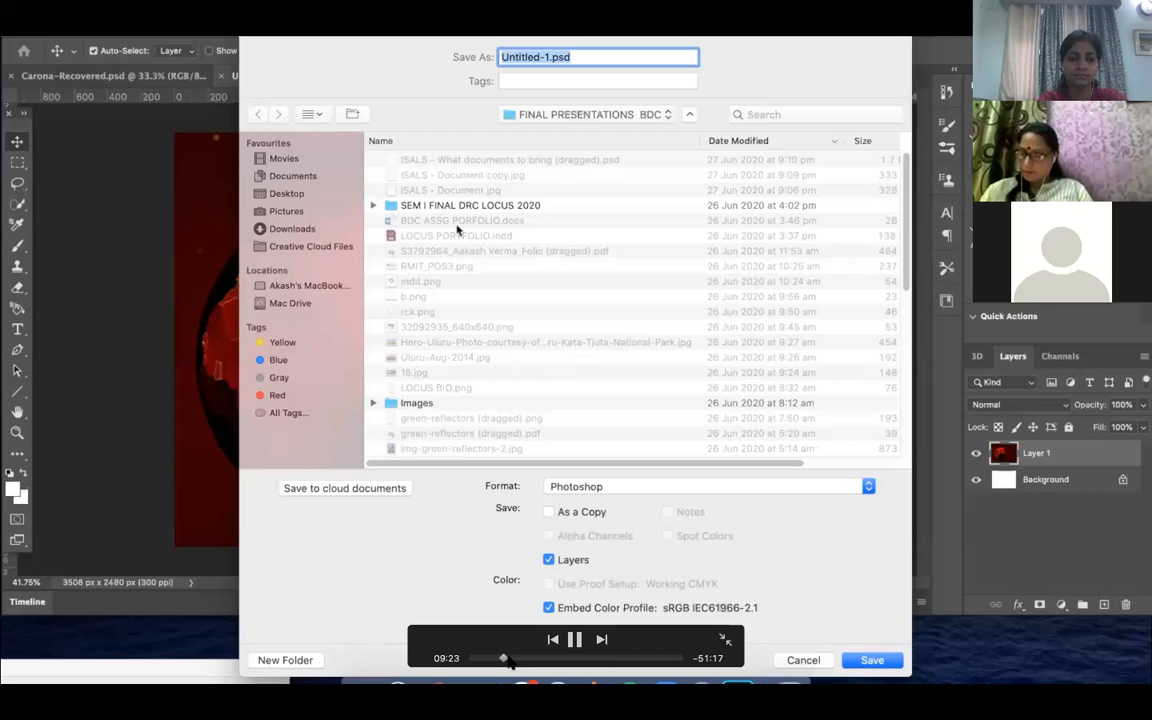
drag(504, 658, 516, 658)
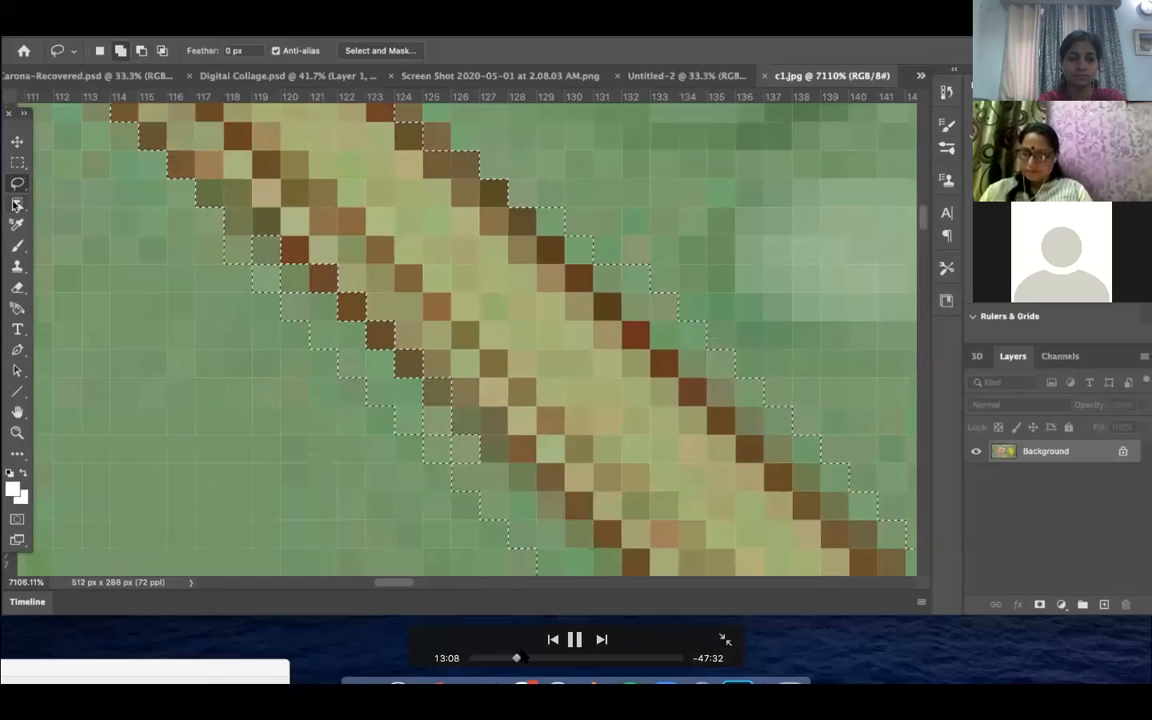
click(506, 658)
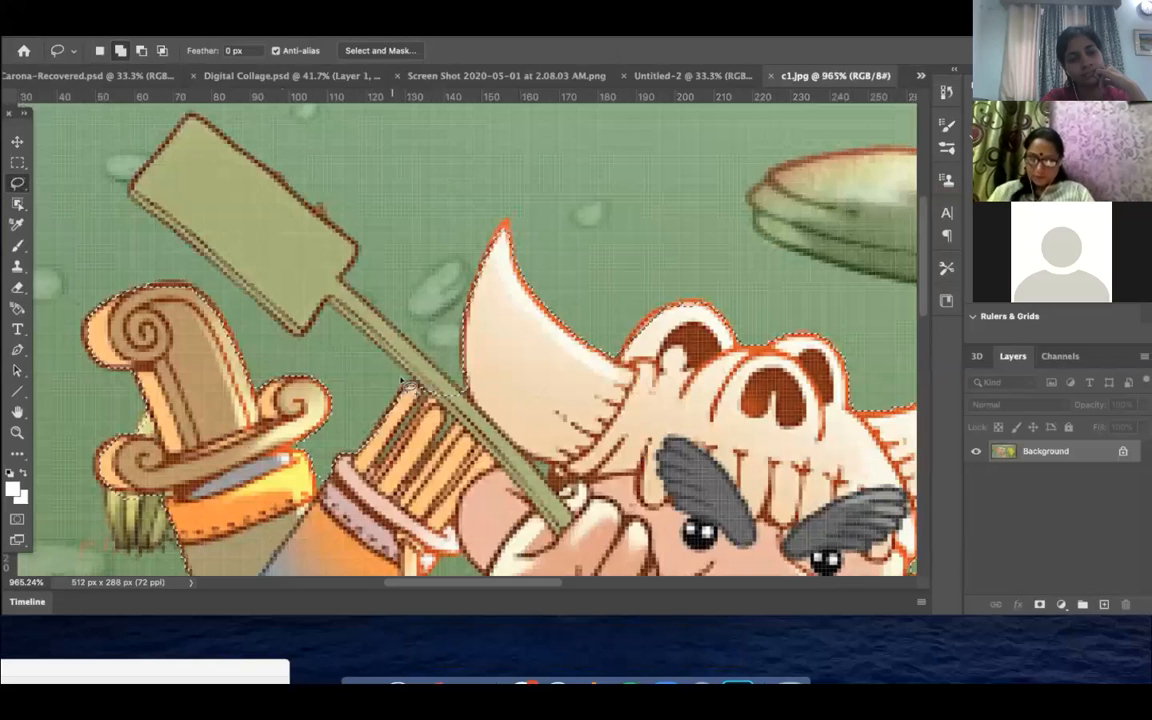
Rewind the playback to 15:38 and watch the Viking cutout's scaling and blend mode trials, pausing and resuming between them
mouse_move(725, 638)
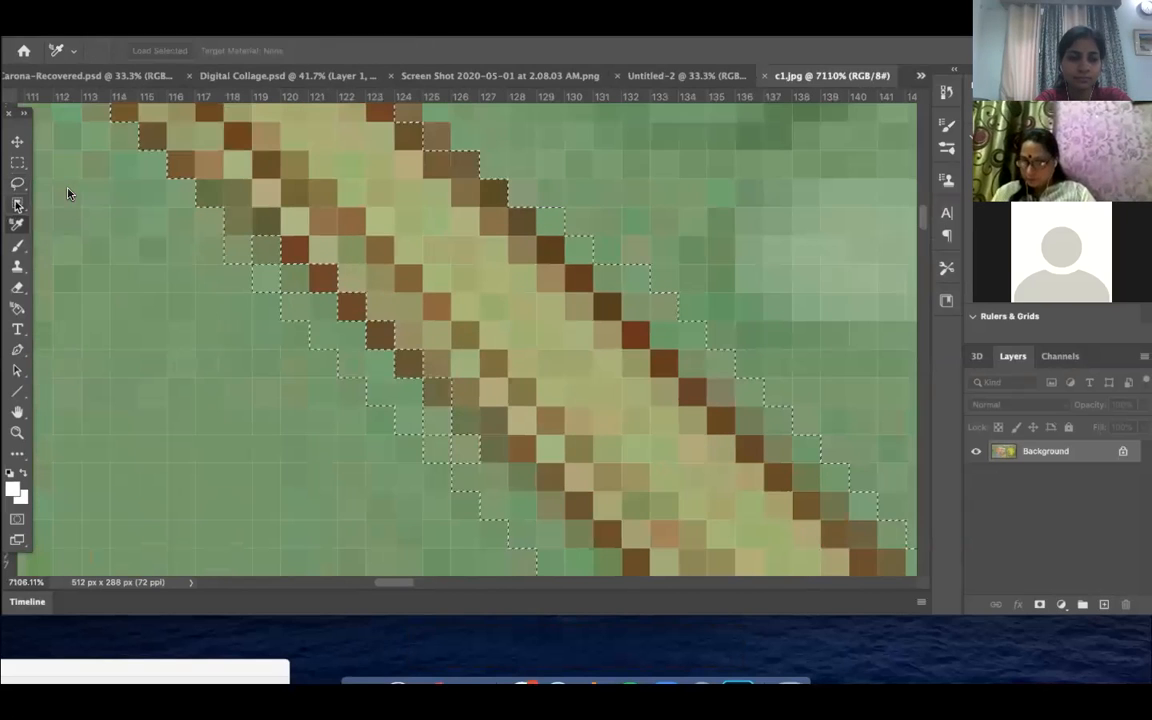
mouse_move(24, 210)
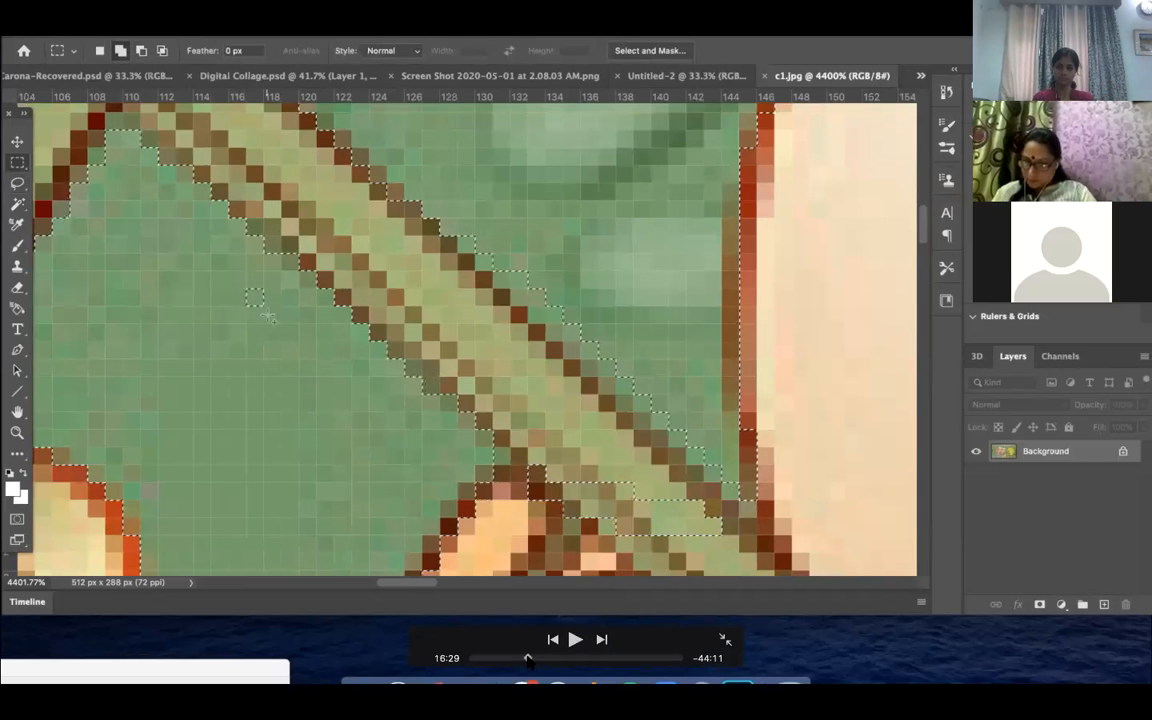
click(523, 658)
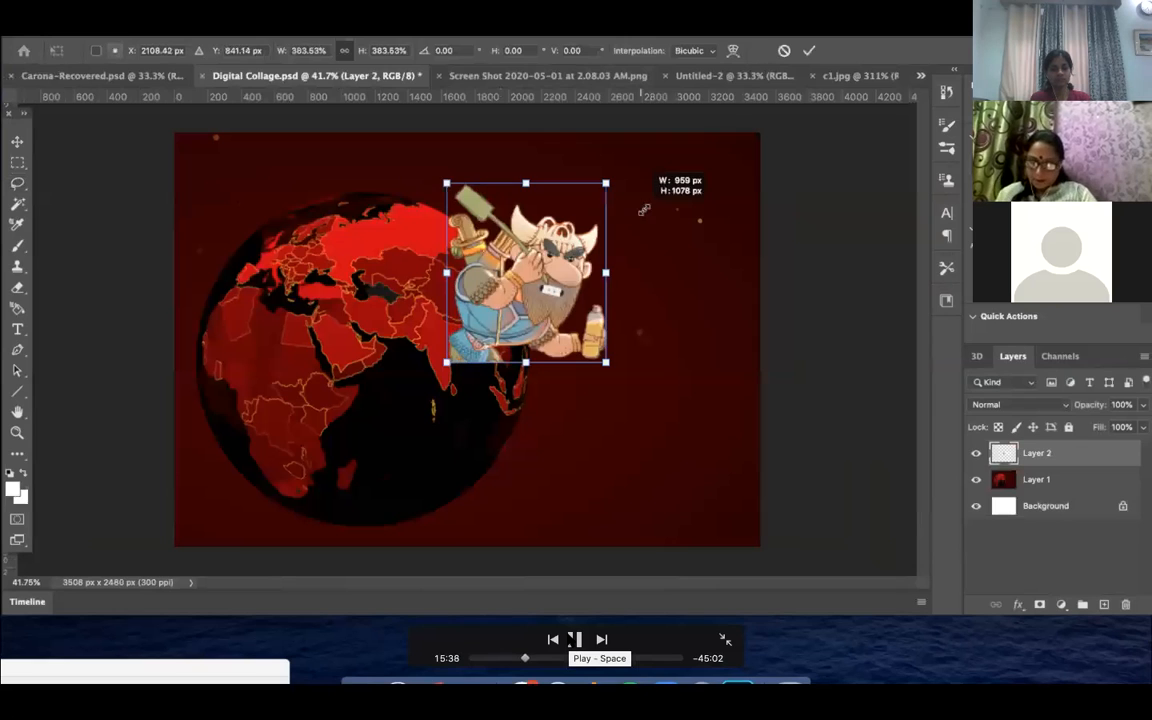
click(575, 639)
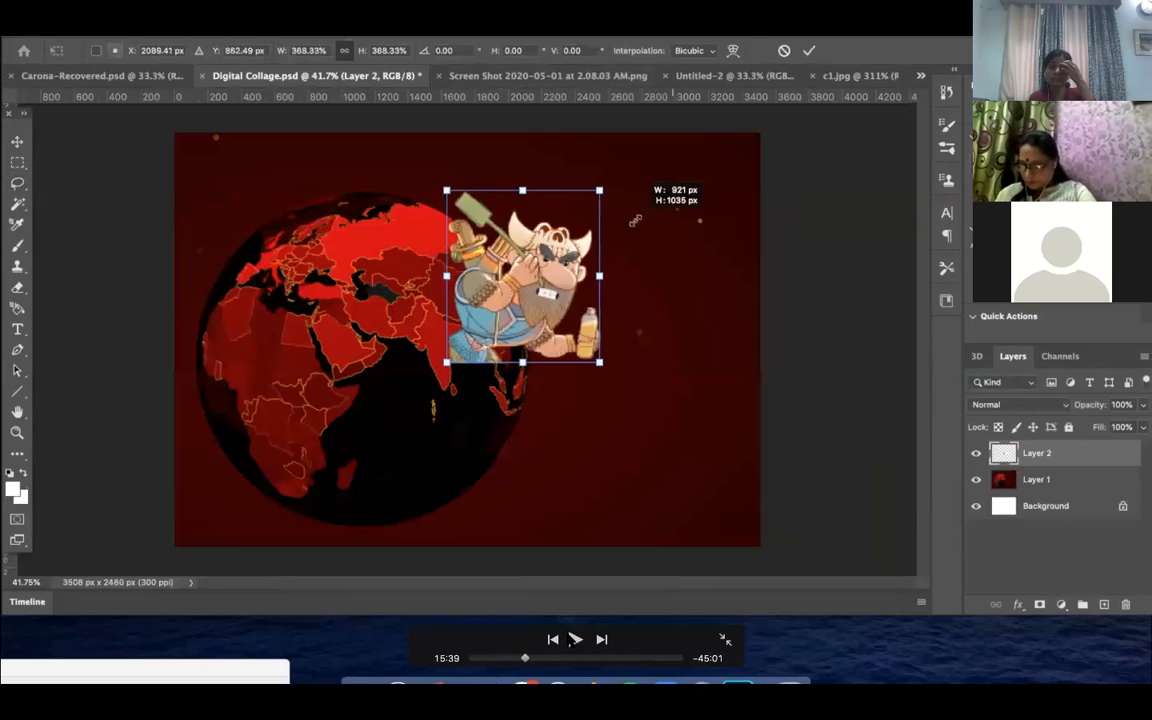
click(572, 632)
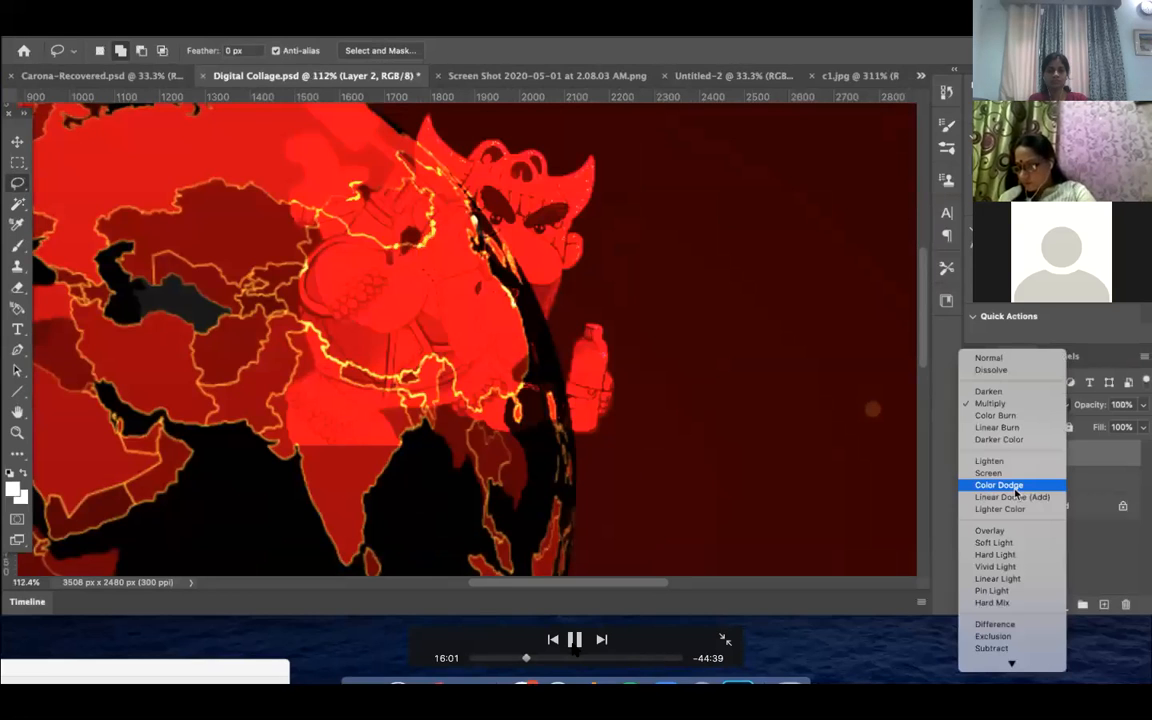
key(space)
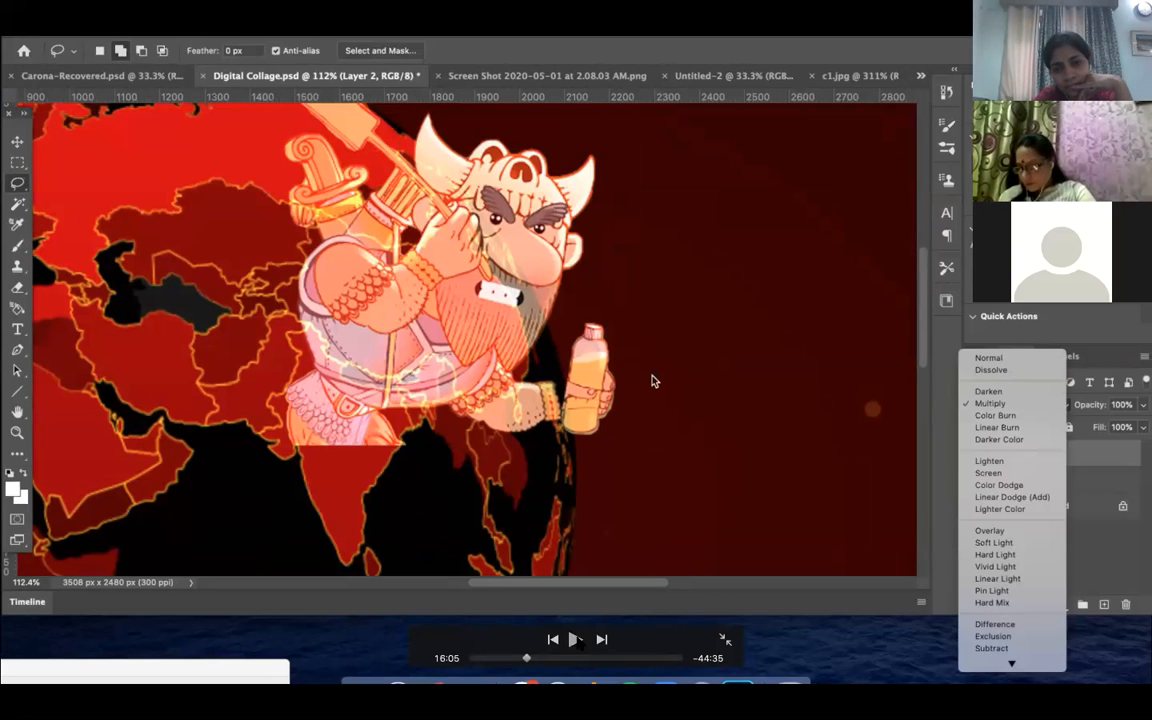
click(575, 639)
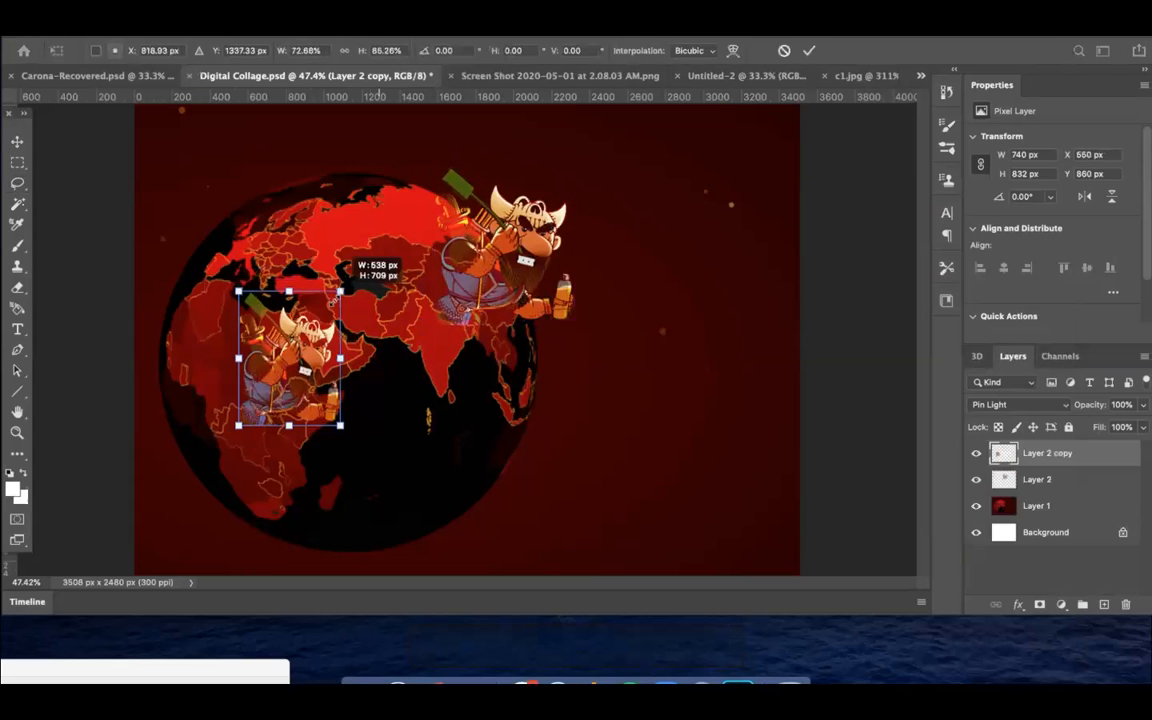
Place the Viking copy, scaled to 64.07%, over Africa on the globe and set its blend mode to Multiply
drag(368, 283, 294, 341)
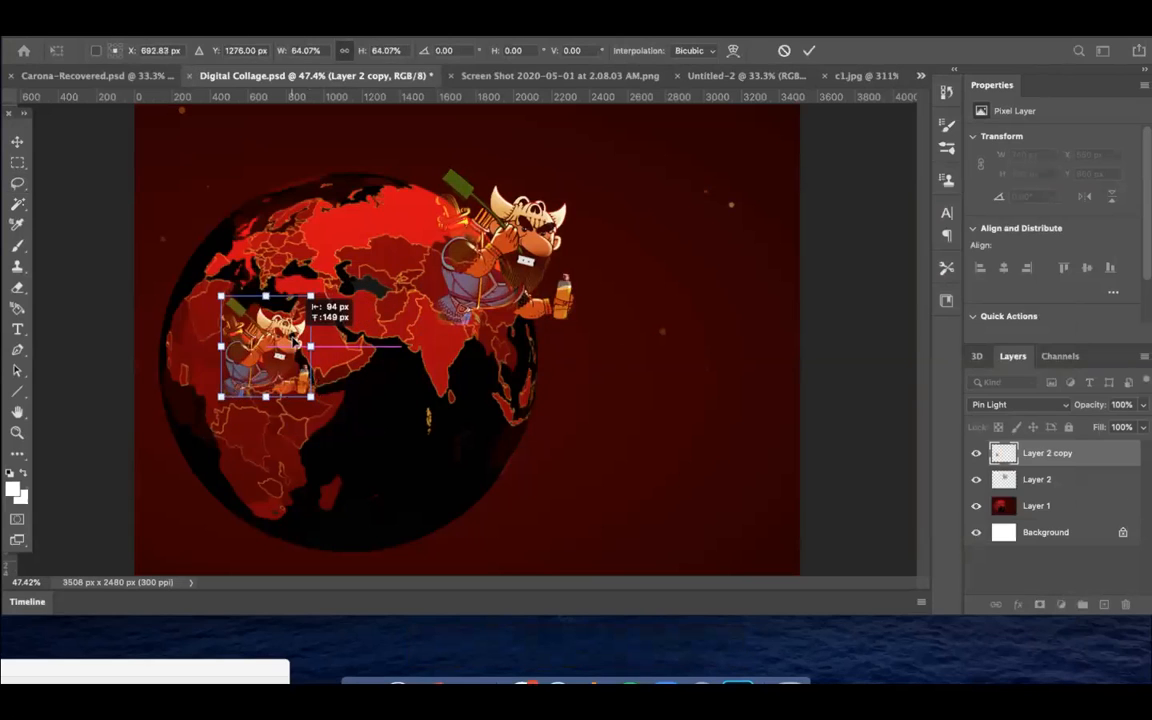
click(1018, 404)
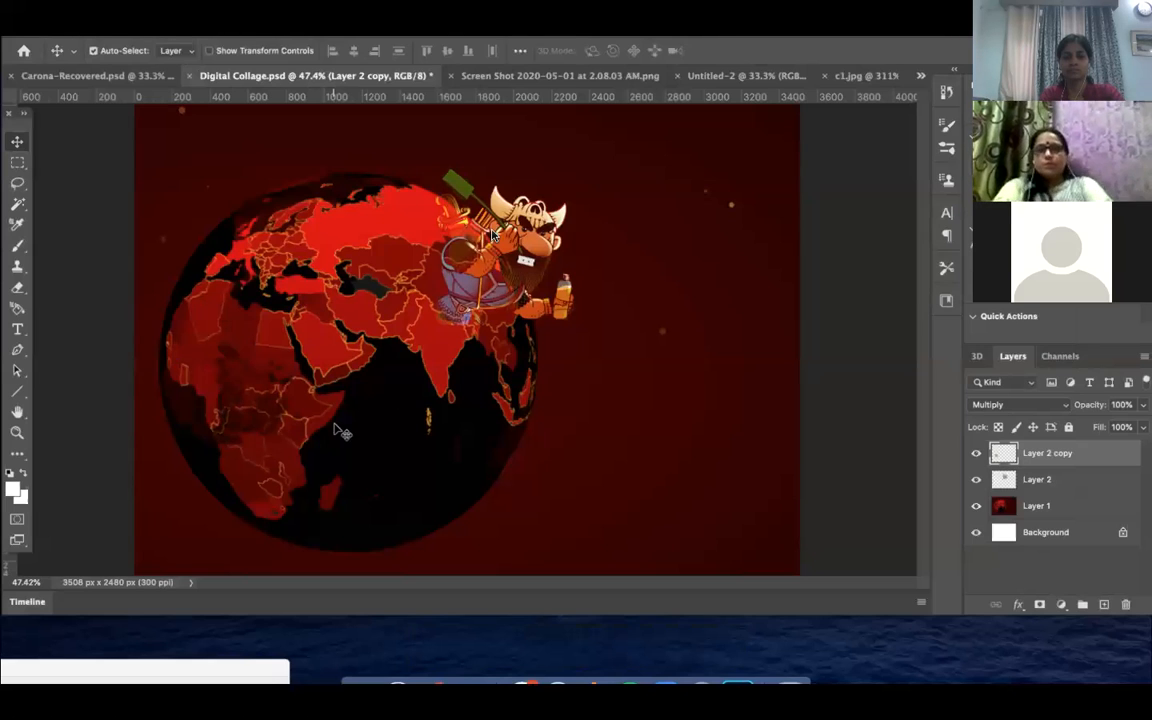
Skip through the playback from 18:06 past 18:51, pausing and resuming, to review how the Viking copies blend into the globe
mouse_move(537, 663)
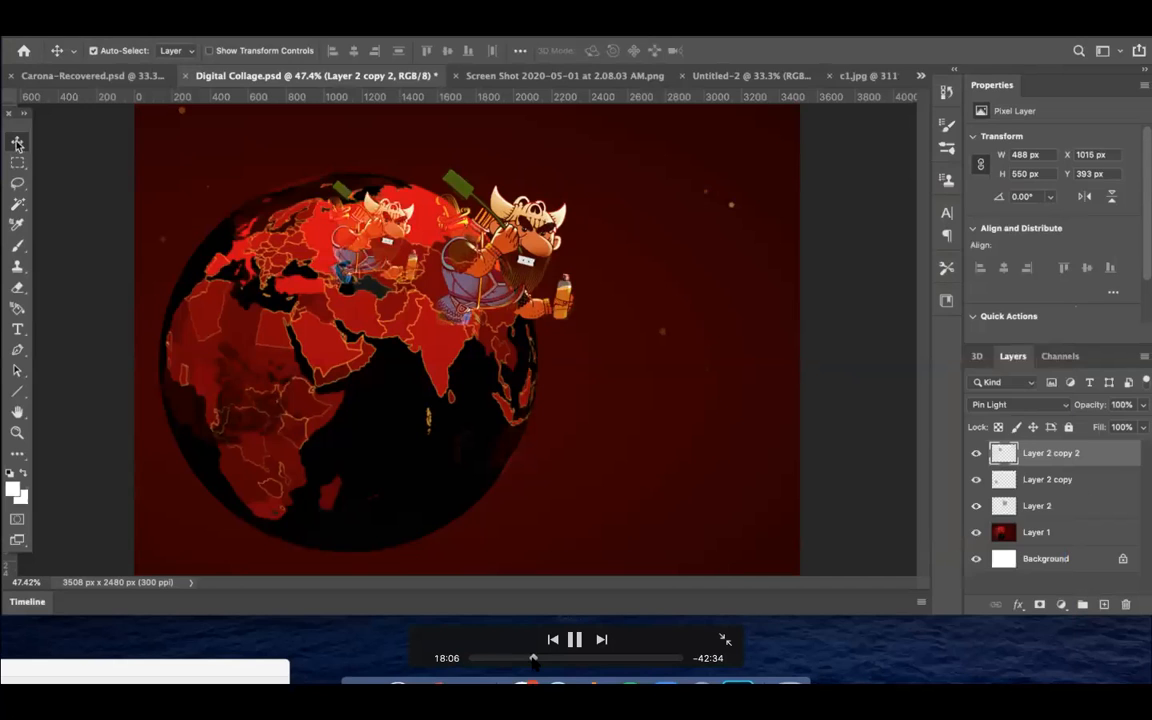
key(space)
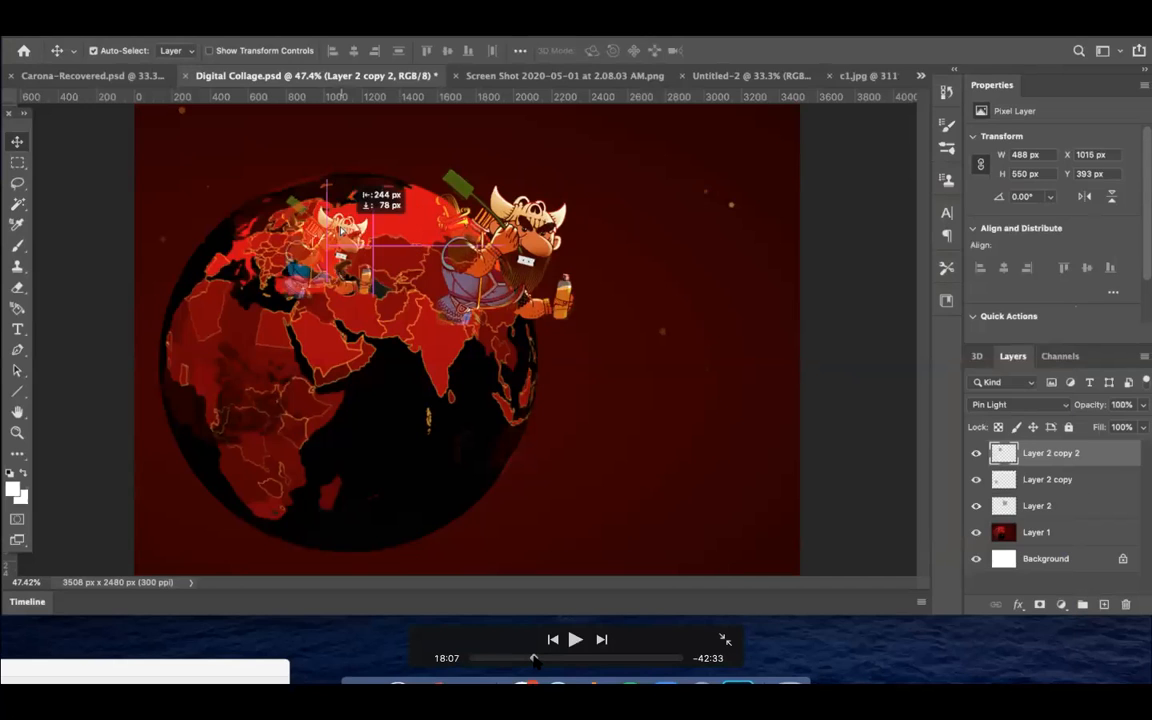
click(535, 658)
key(space)
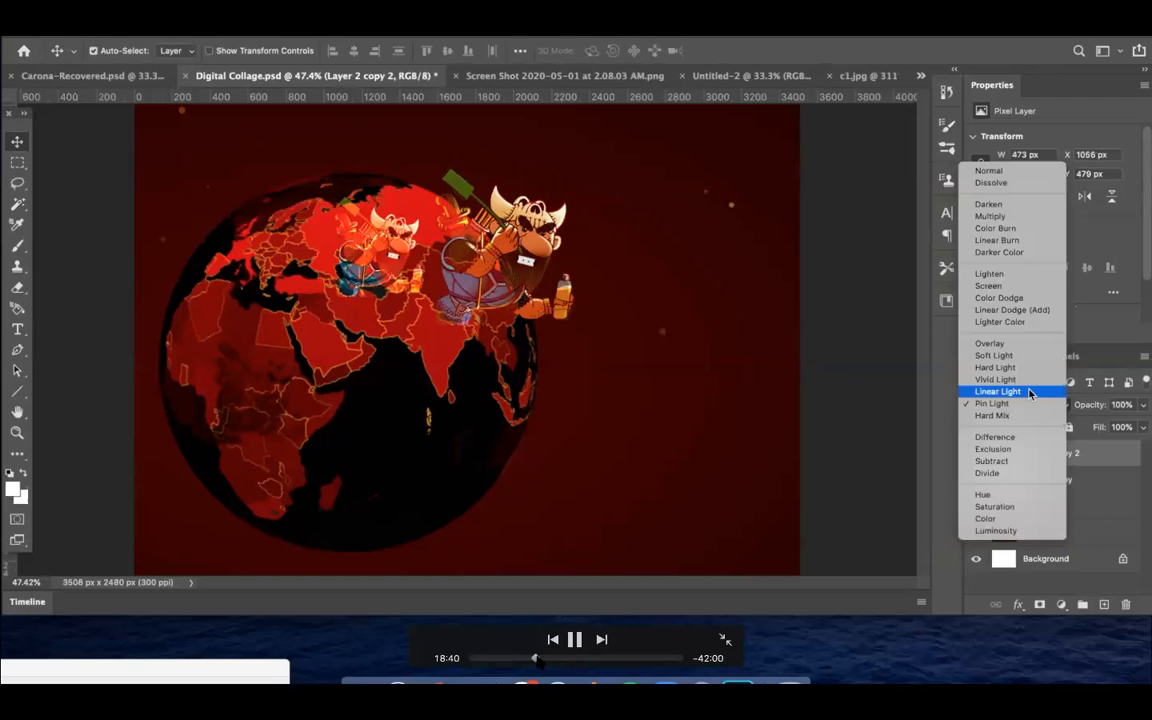
click(537, 658)
key(space)
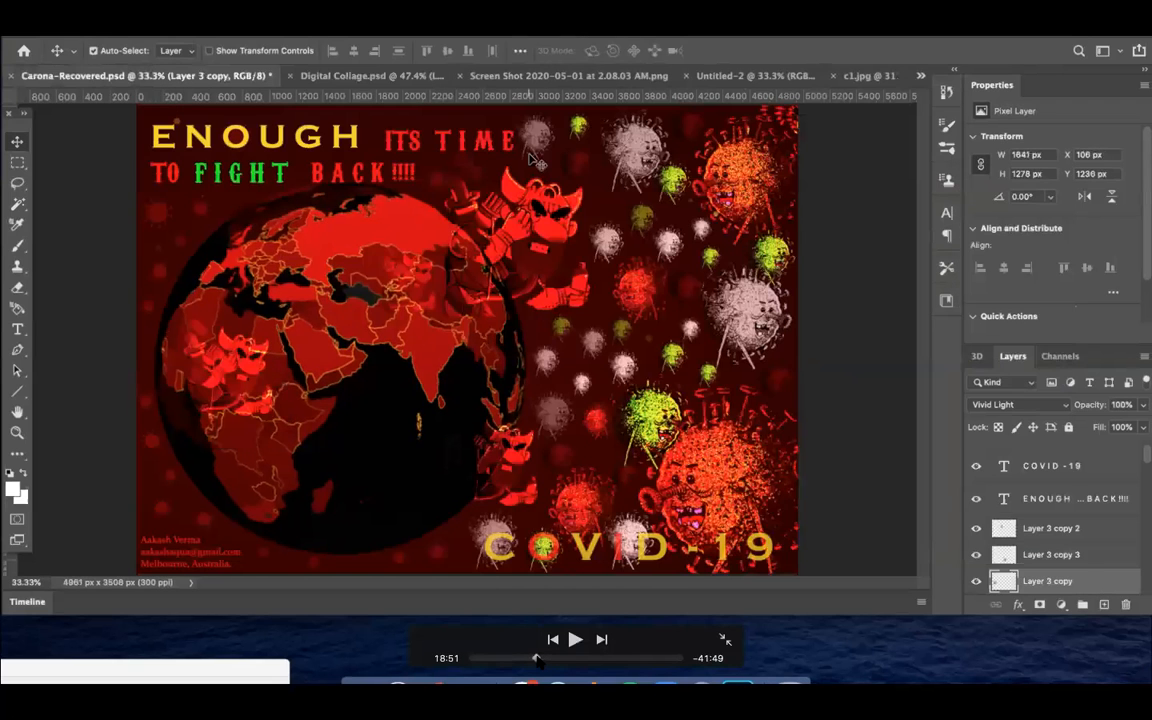
key(space)
click(540, 658)
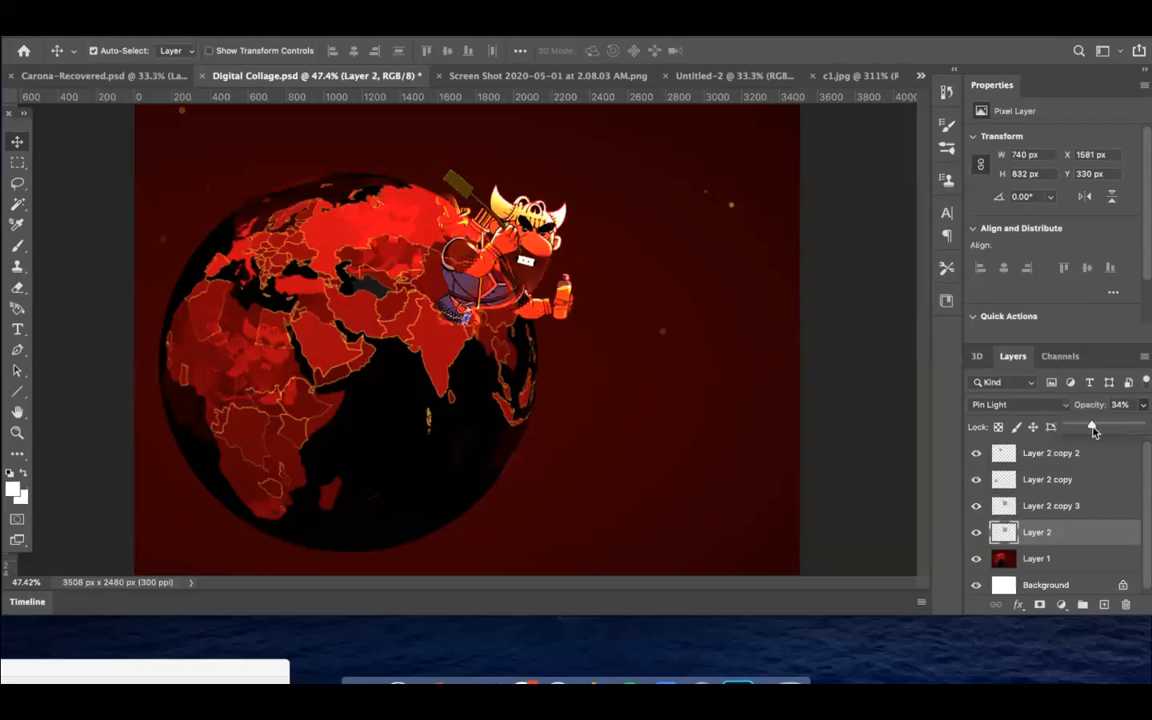
Resume playback after 23:36 and scrub ahead past the virus selection in c1.jpg to 31:22
mouse_move(550, 665)
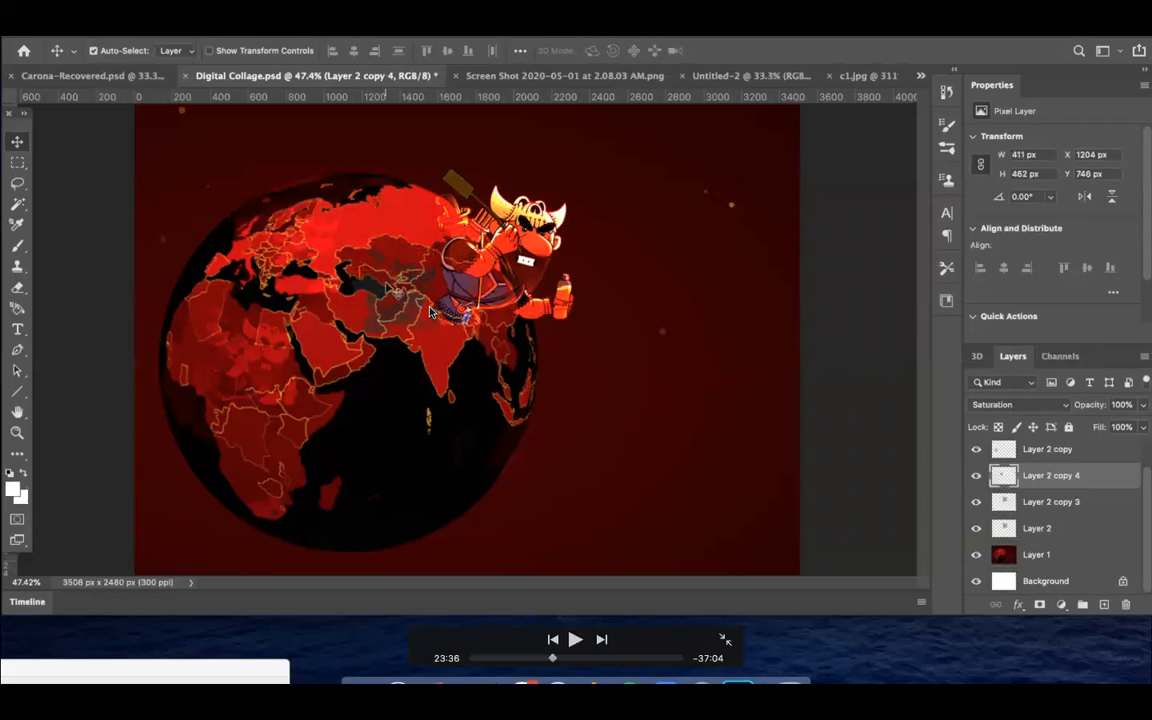
key(space)
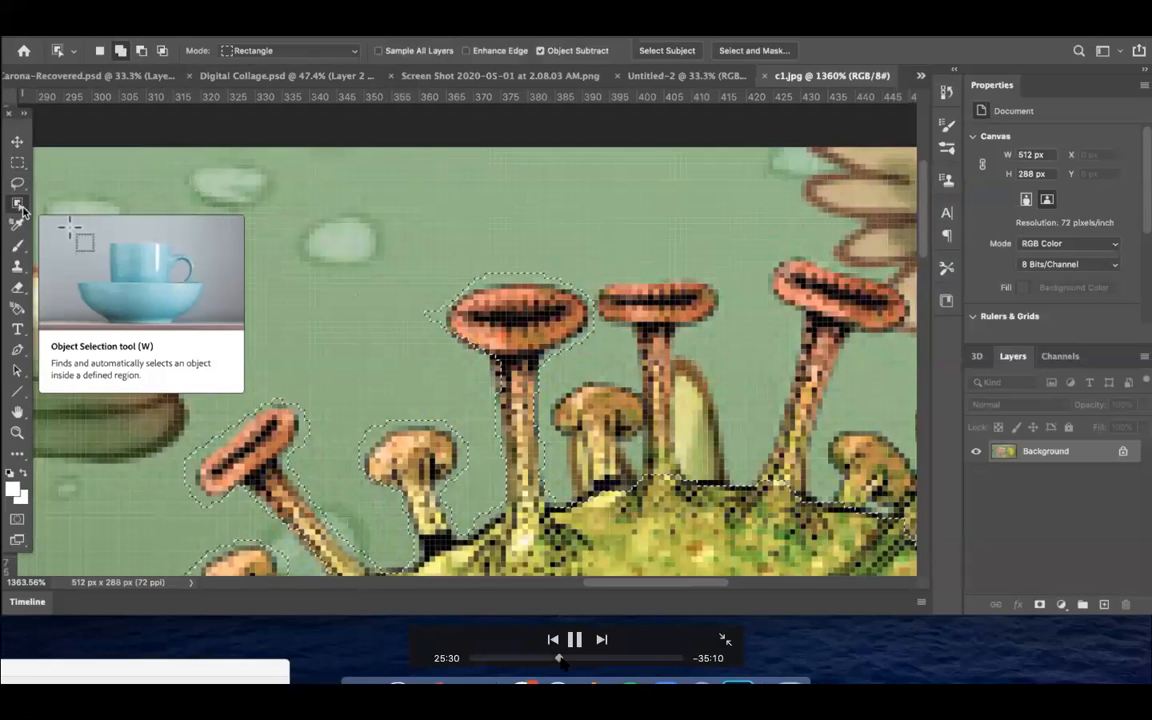
drag(559, 661, 567, 659)
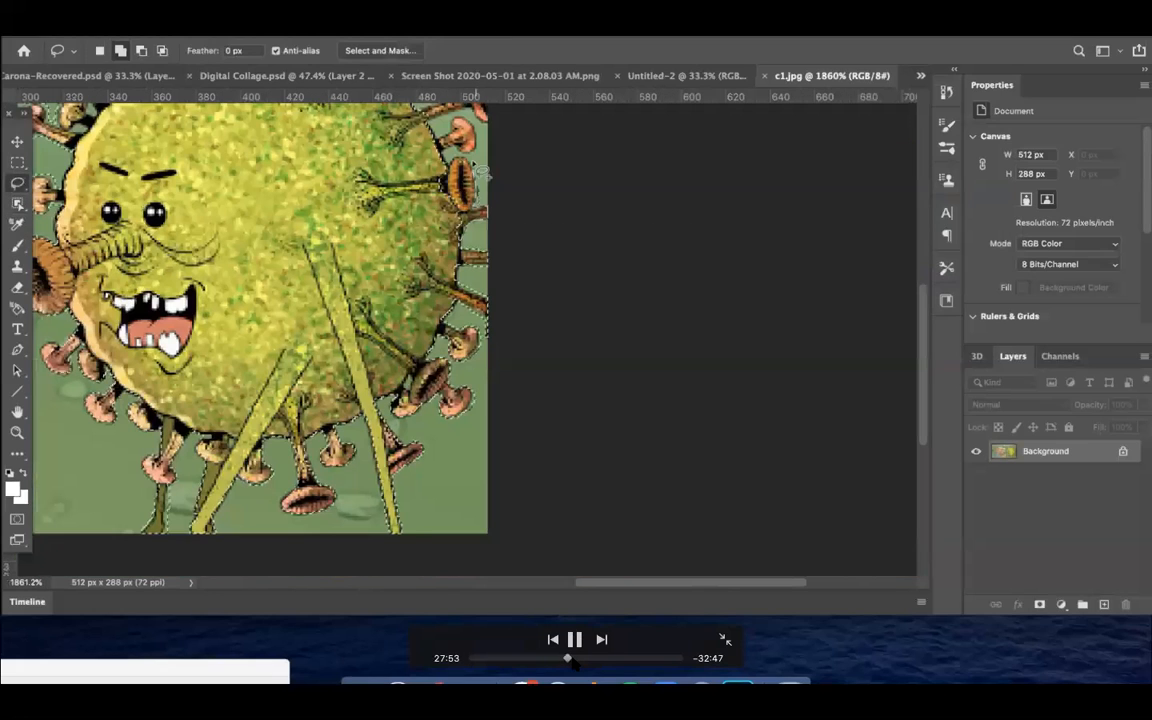
click(570, 659)
drag(569, 659, 579, 659)
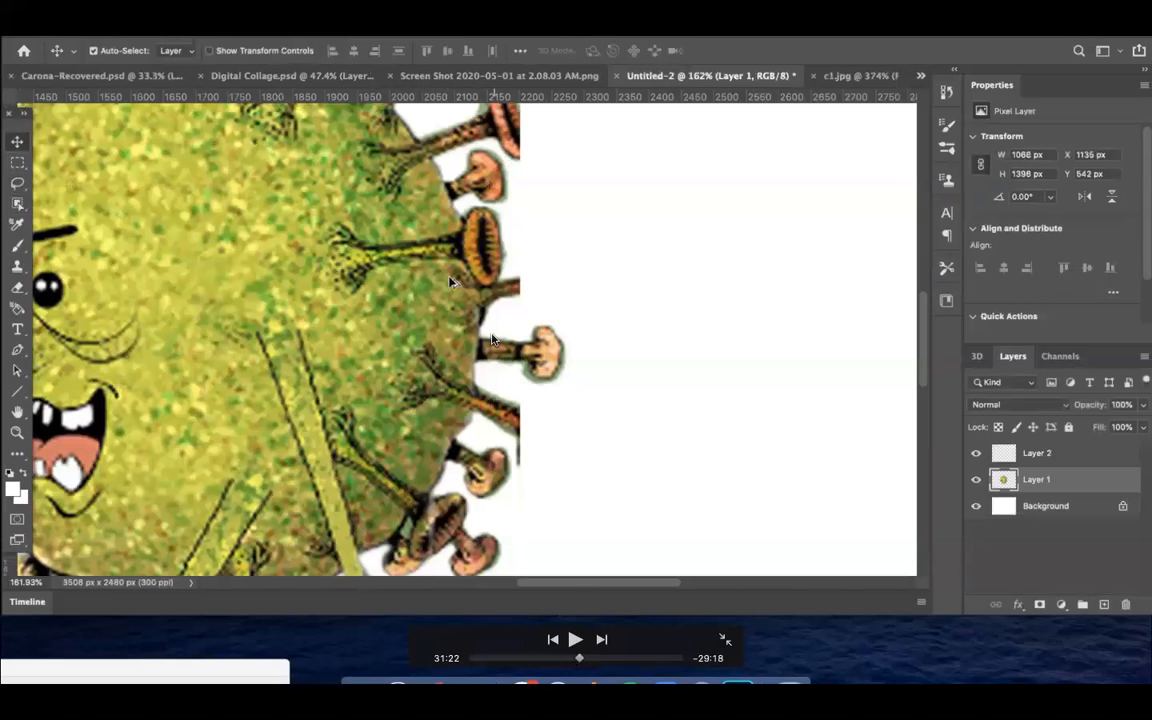
Go back to the virus spike selection at 29:00, skip to 30:06 and resume playback at the cutout's placement in Untitled-2
key(space)
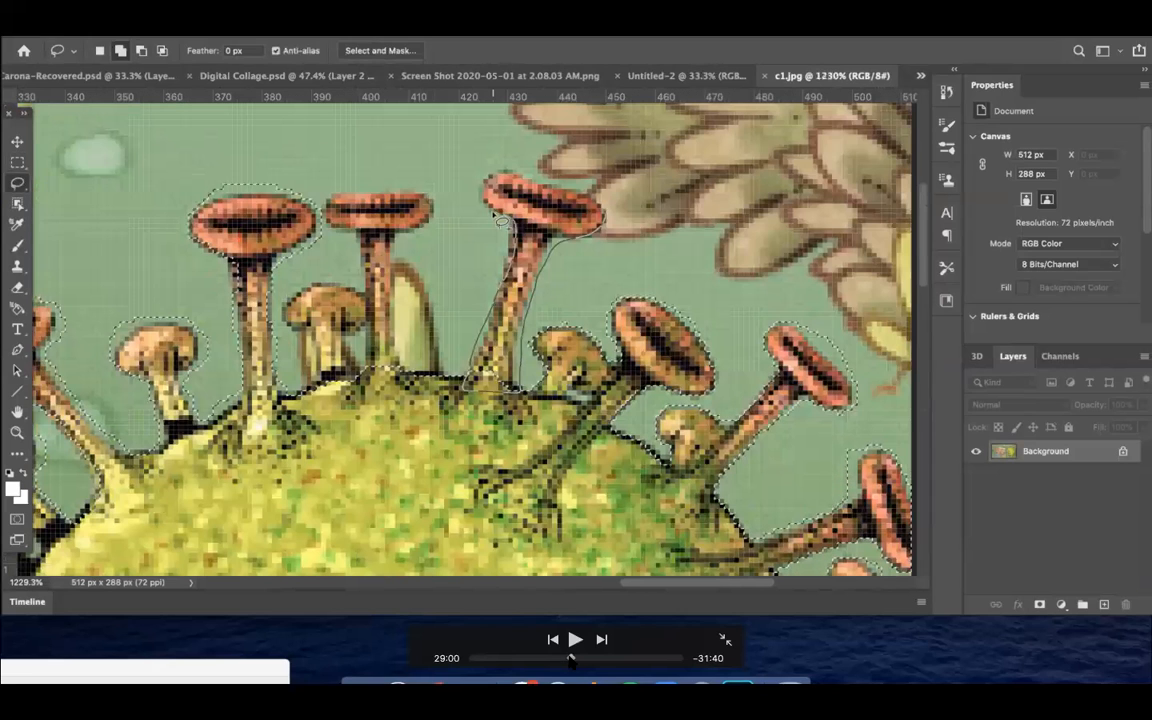
key(space)
drag(571, 659, 575, 659)
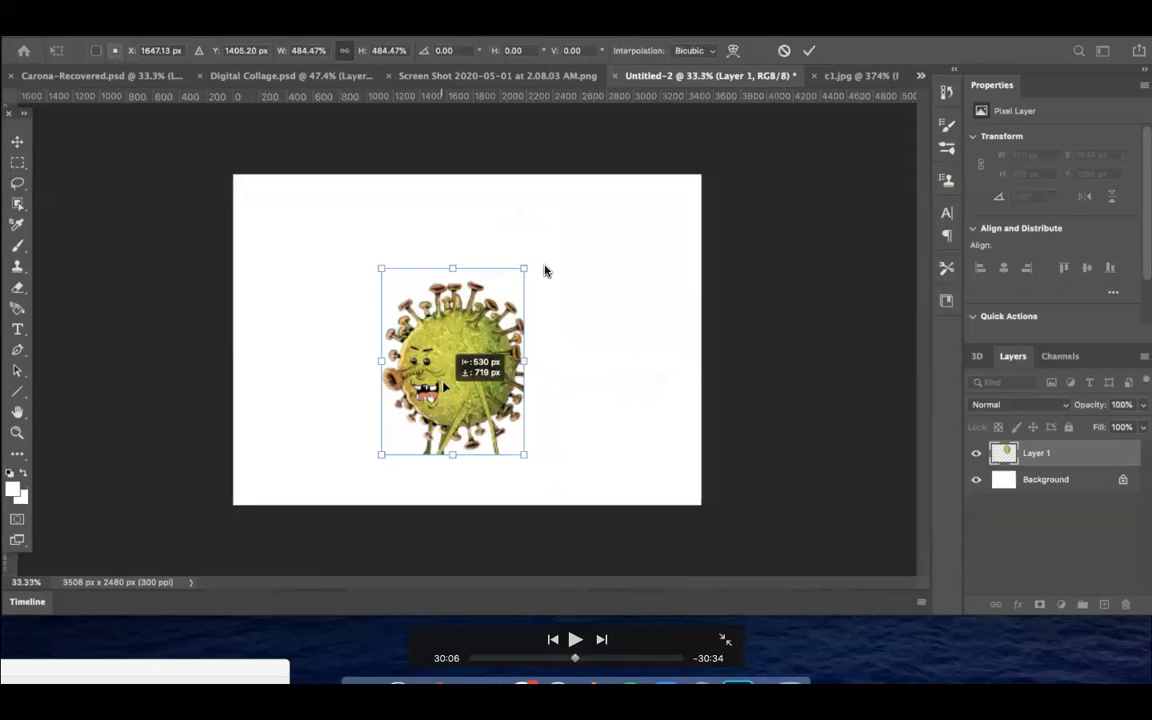
key(space)
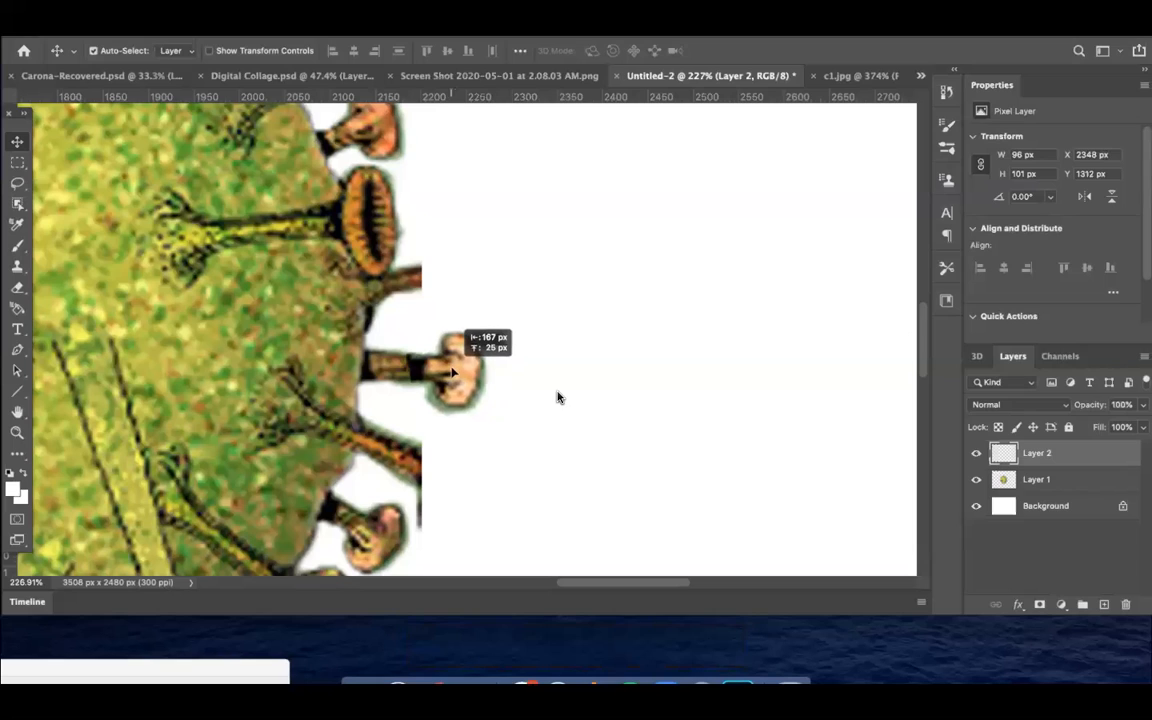
Watch the virus spikes being completed and skip the playback ahead to 34:55, where the spike edges are erased
mouse_move(413, 387)
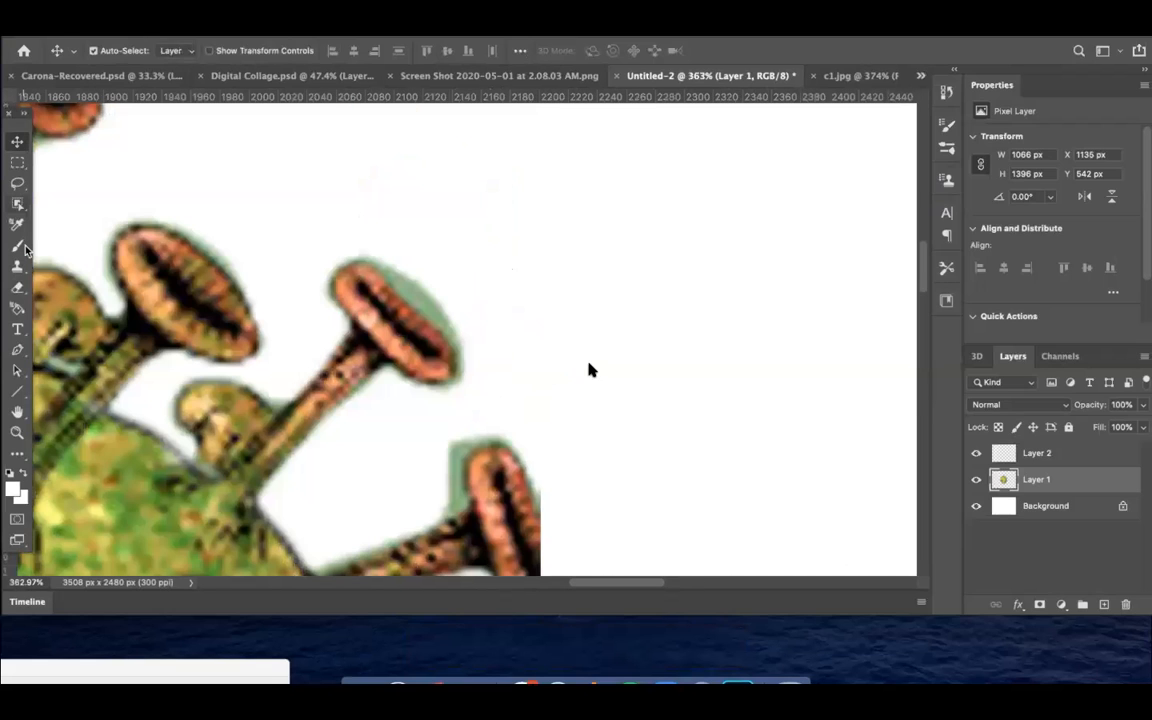
mouse_move(563, 313)
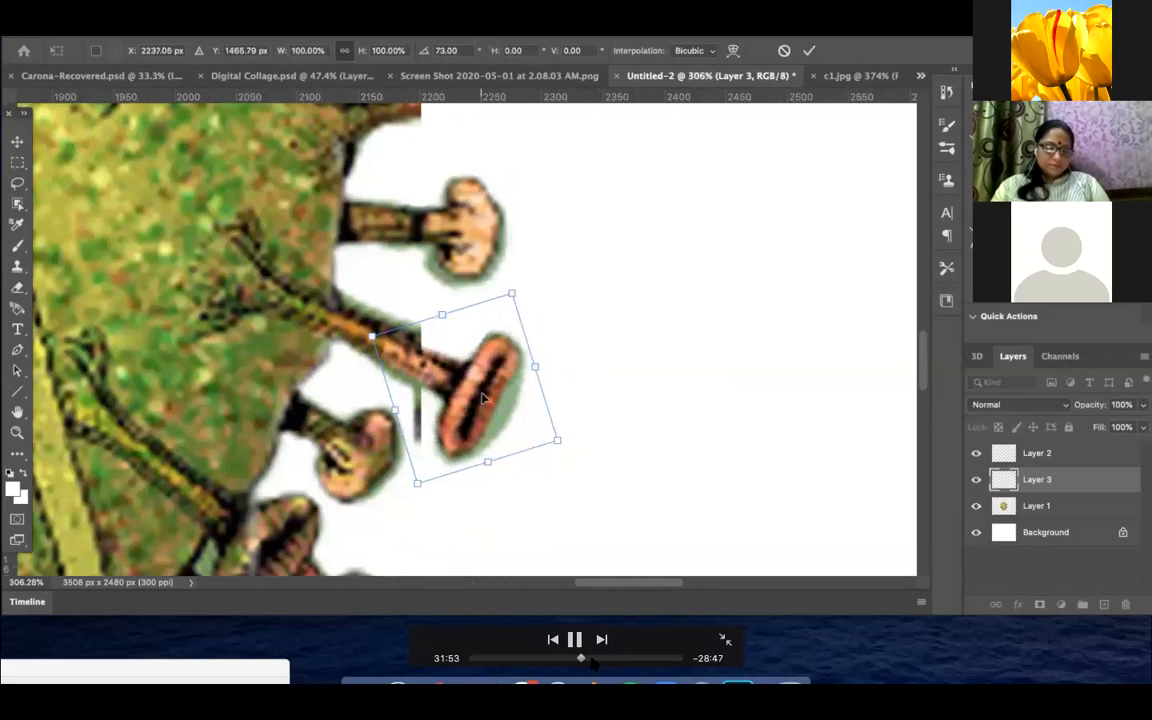
click(597, 658)
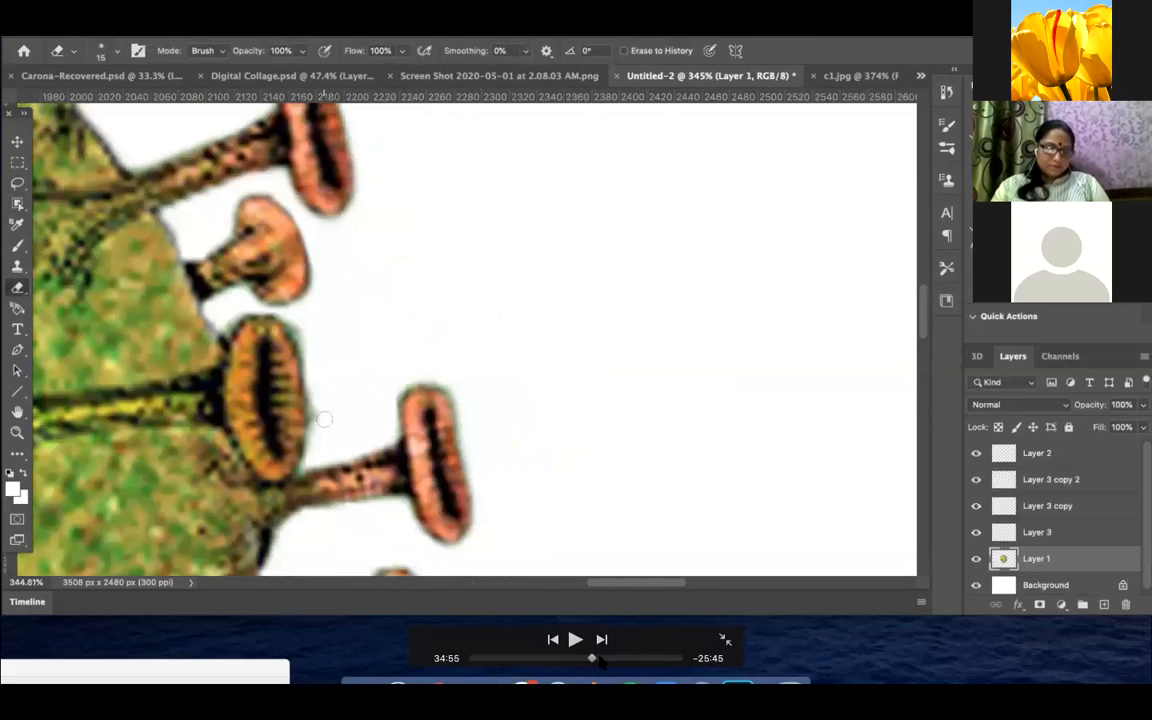
Resume playback at 38:09, review how the virus spike edges are erased in Untitled-2, and skip ahead to 43:35
key(space)
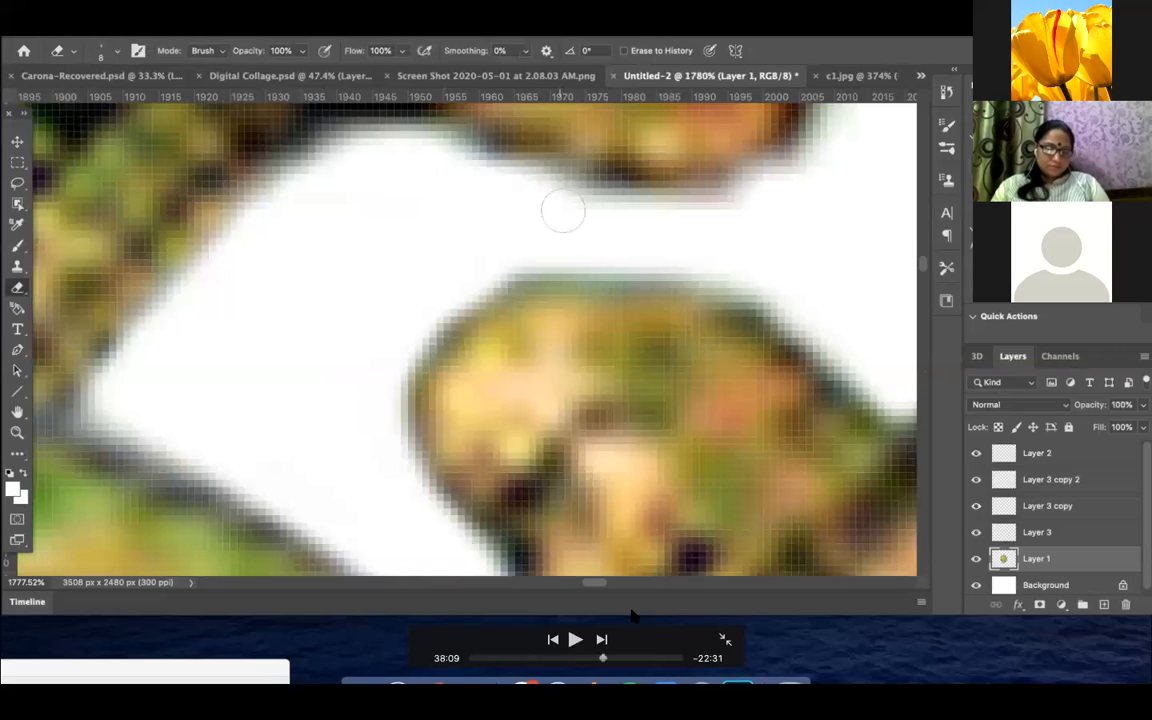
key(space)
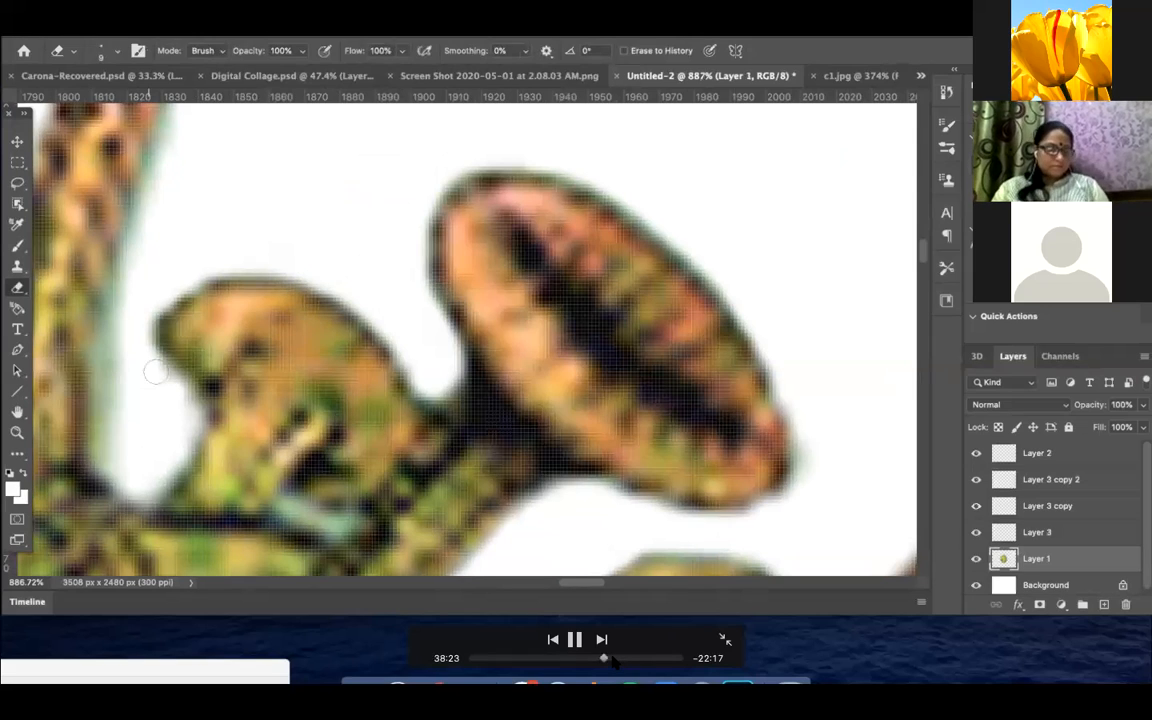
key(space)
key(space)
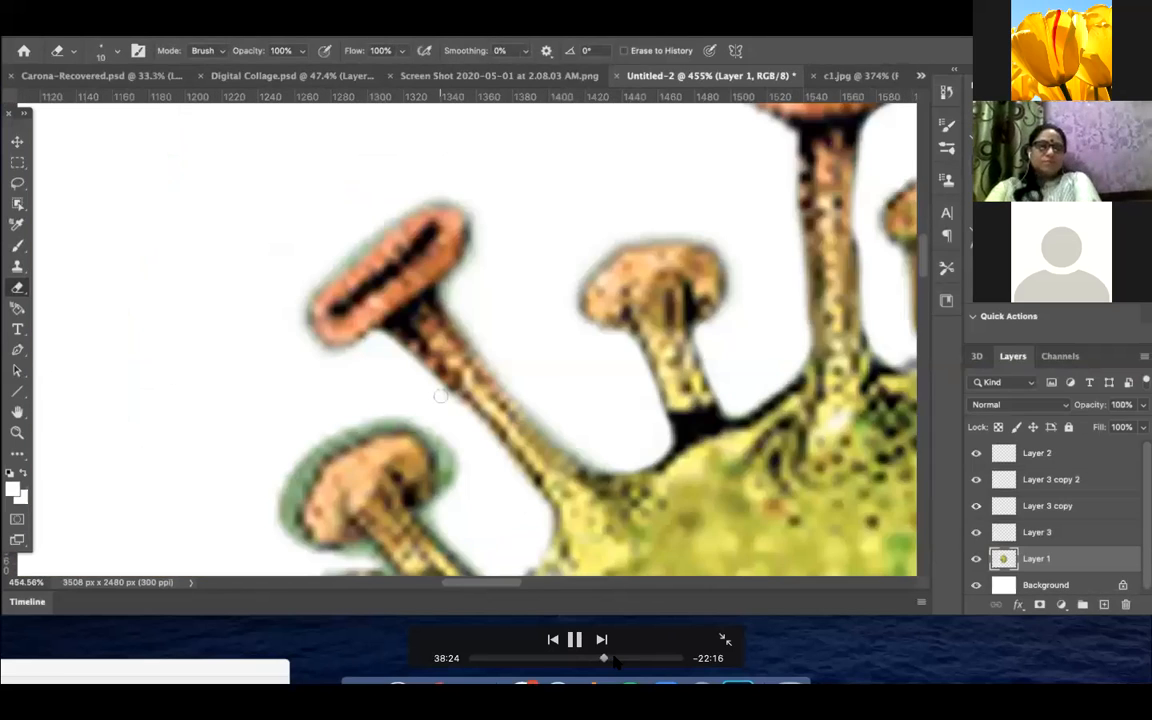
drag(615, 661, 621, 660)
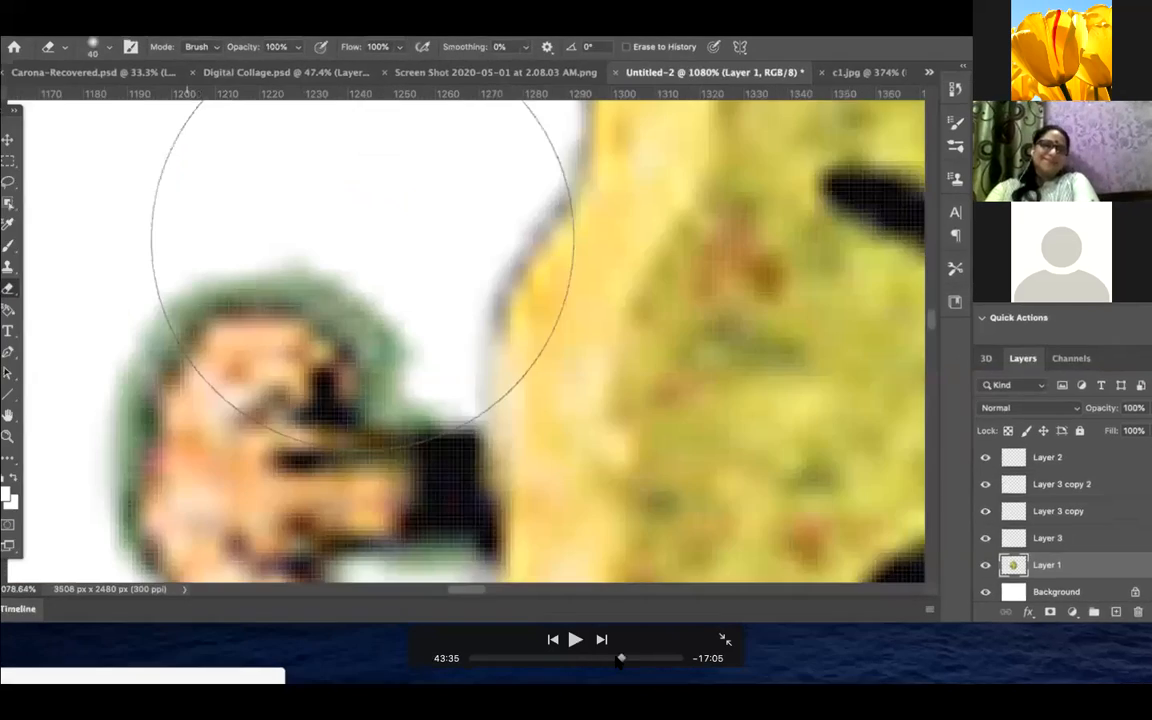
Resume at 43:35, skip ahead to the layer merging at 45:12, and continue to the virus placement in Digital Collage.psd
key(space)
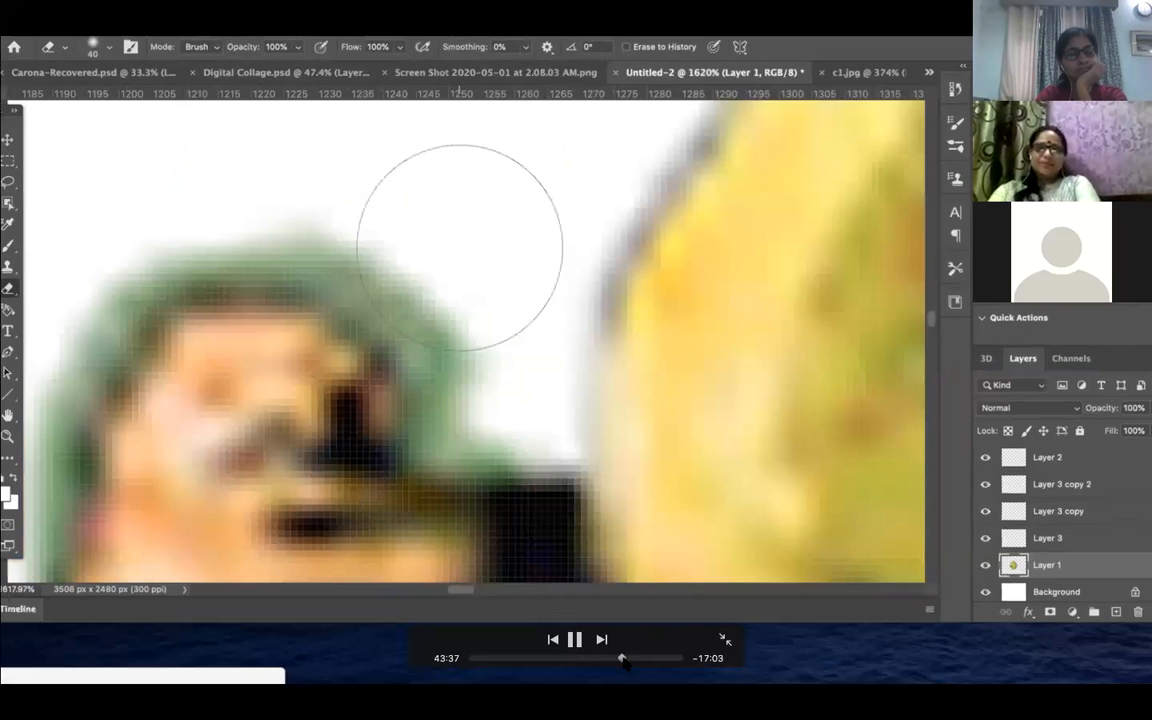
drag(622, 660, 627, 654)
click(627, 656)
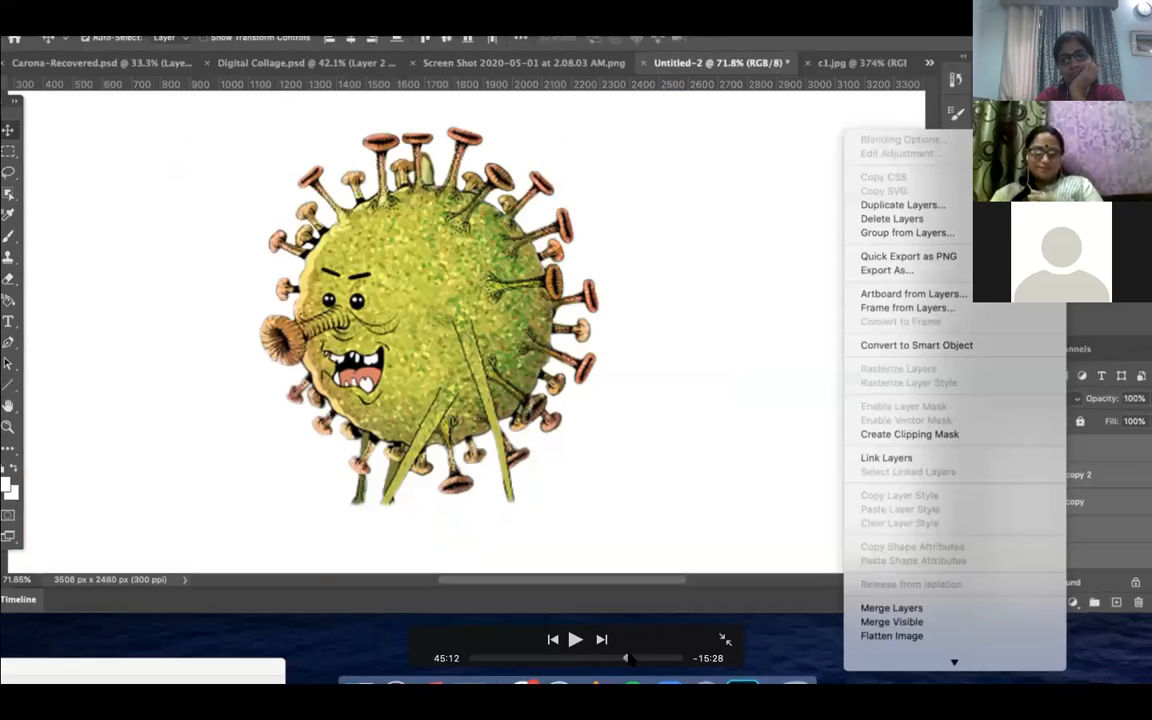
click(628, 657)
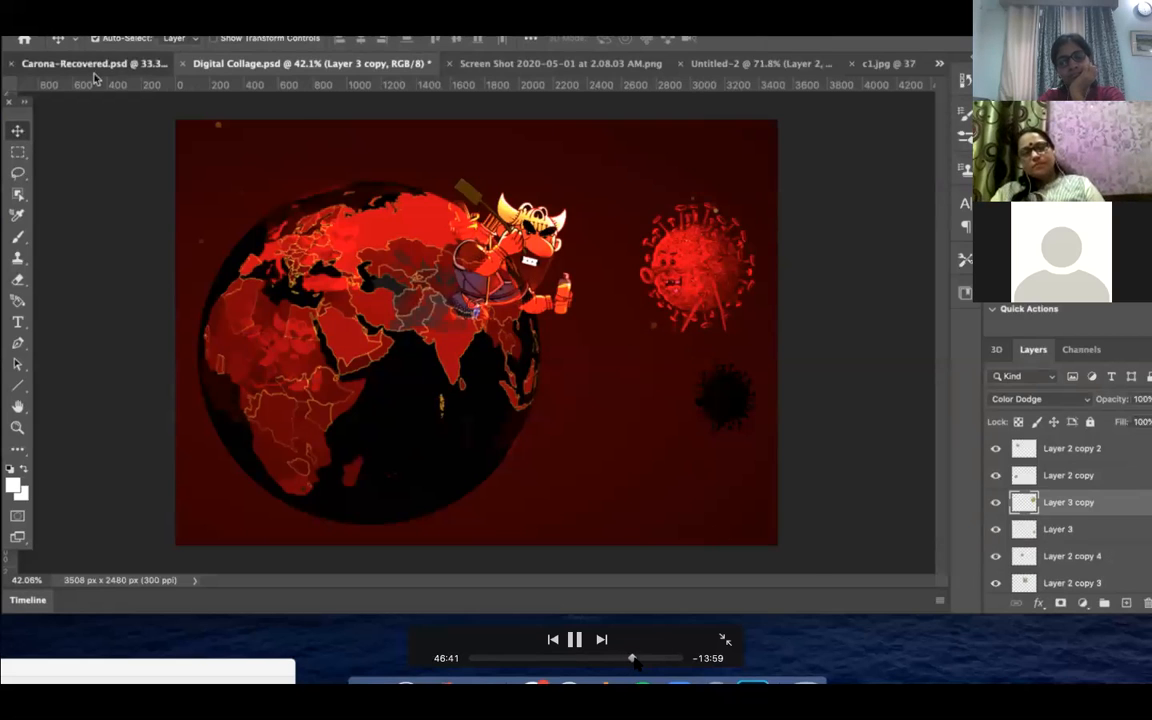
Pause on the Carona-Recovered.psd poster at 46:43, skip to 49:51 and resume playback at the coloured virus copies
key(space)
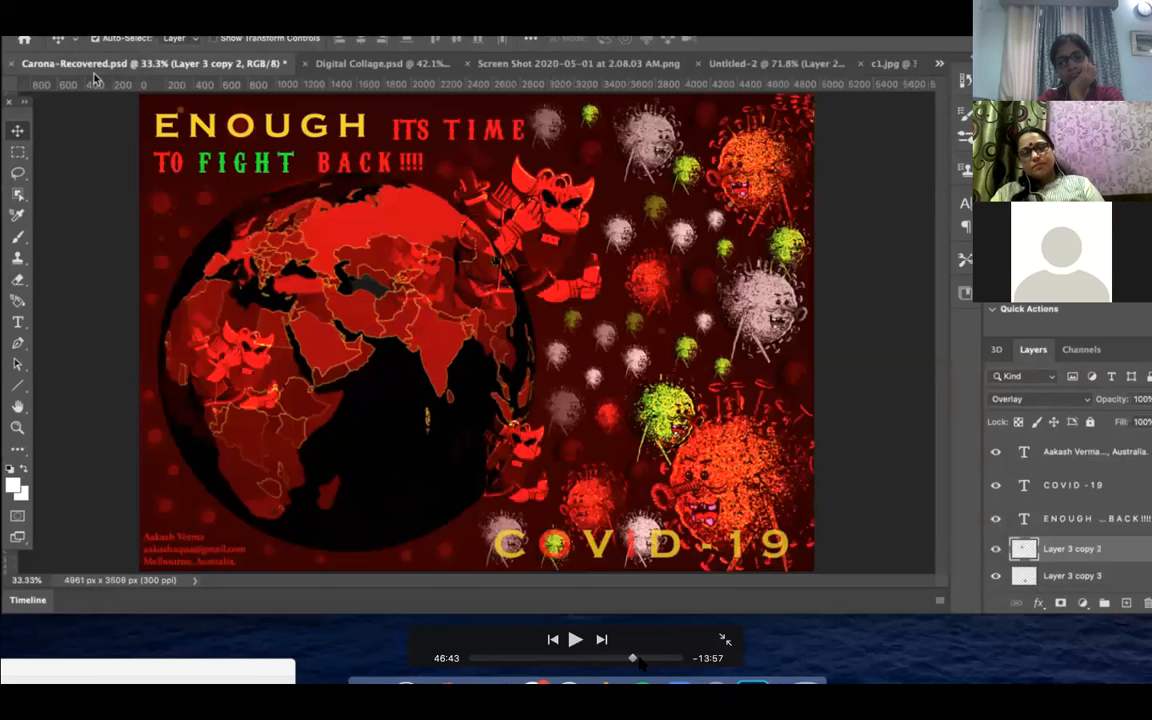
drag(633, 659, 643, 660)
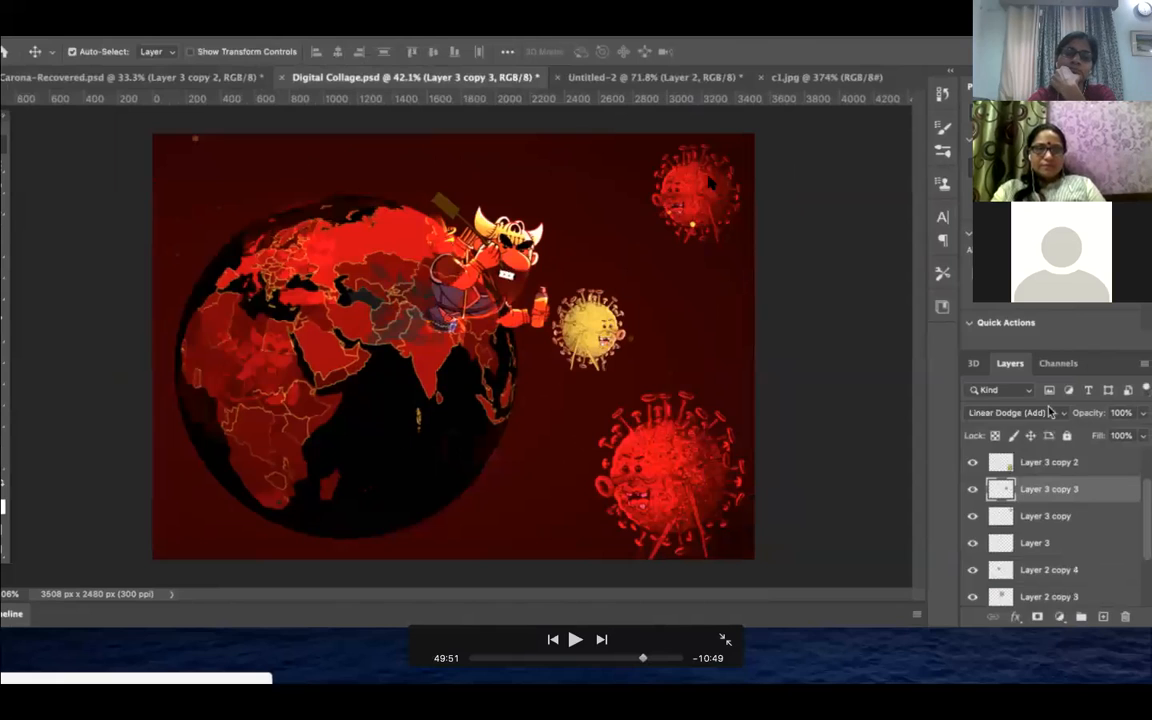
key(space)
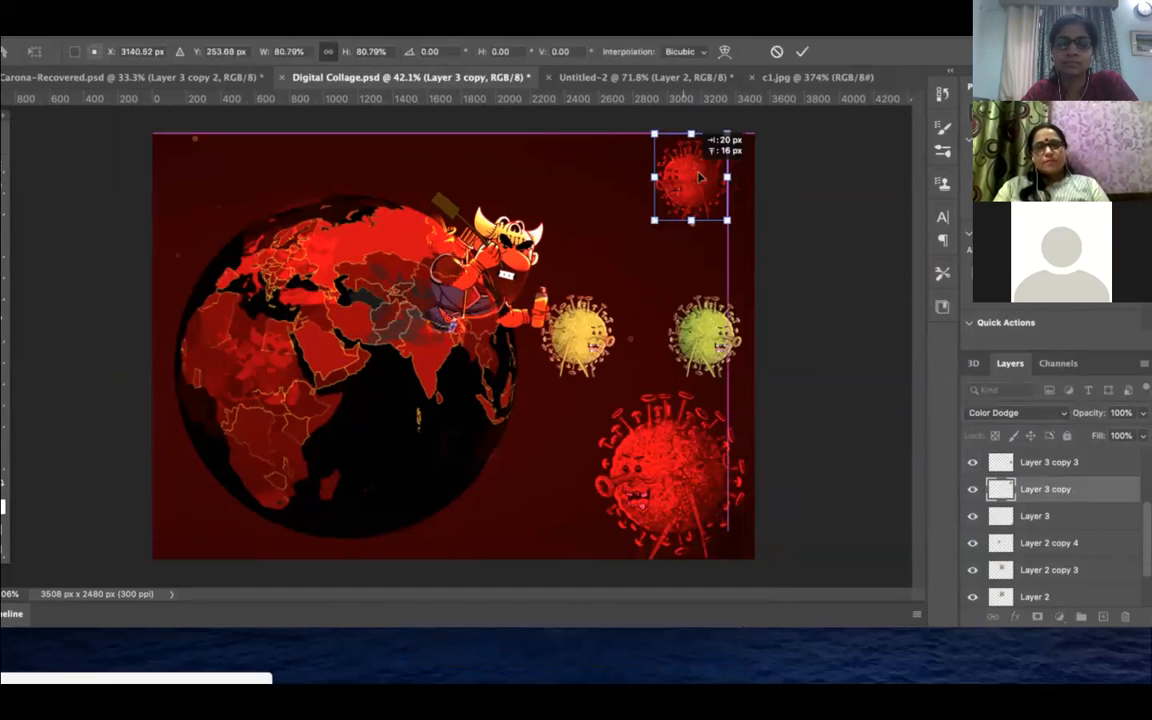
Pause at 50:34, jump to 52:13, go back to 51:51 and resume to review the virus copies' blend modes
mouse_move(589, 465)
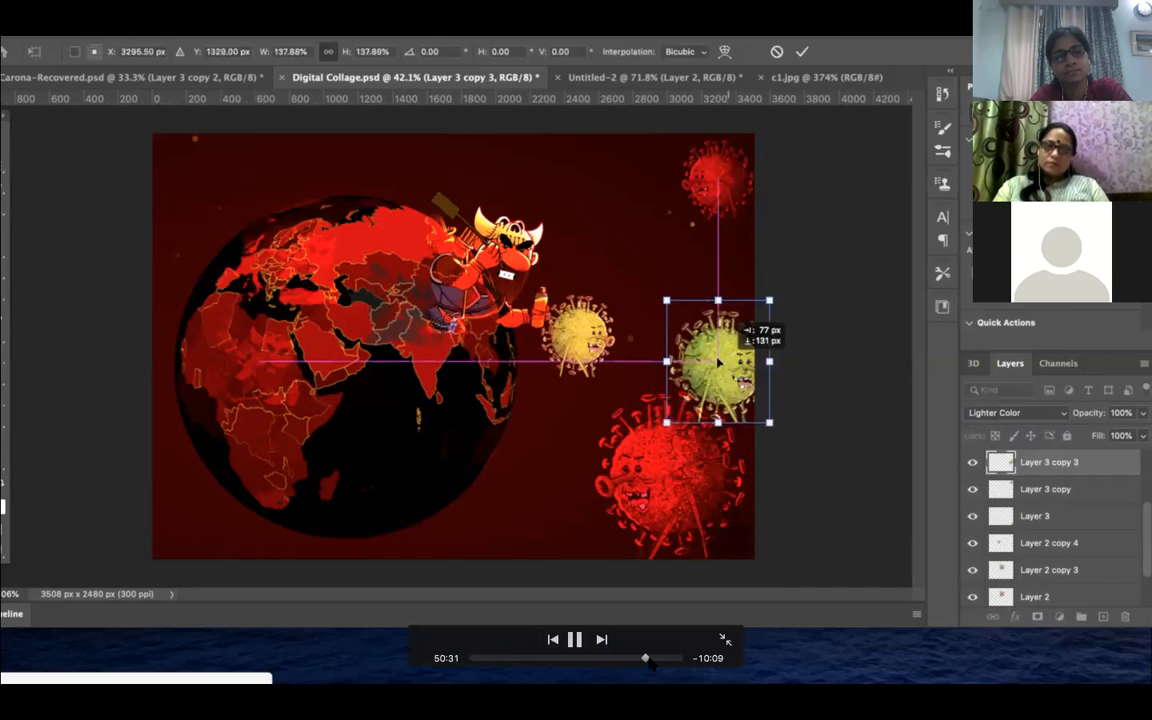
key(space)
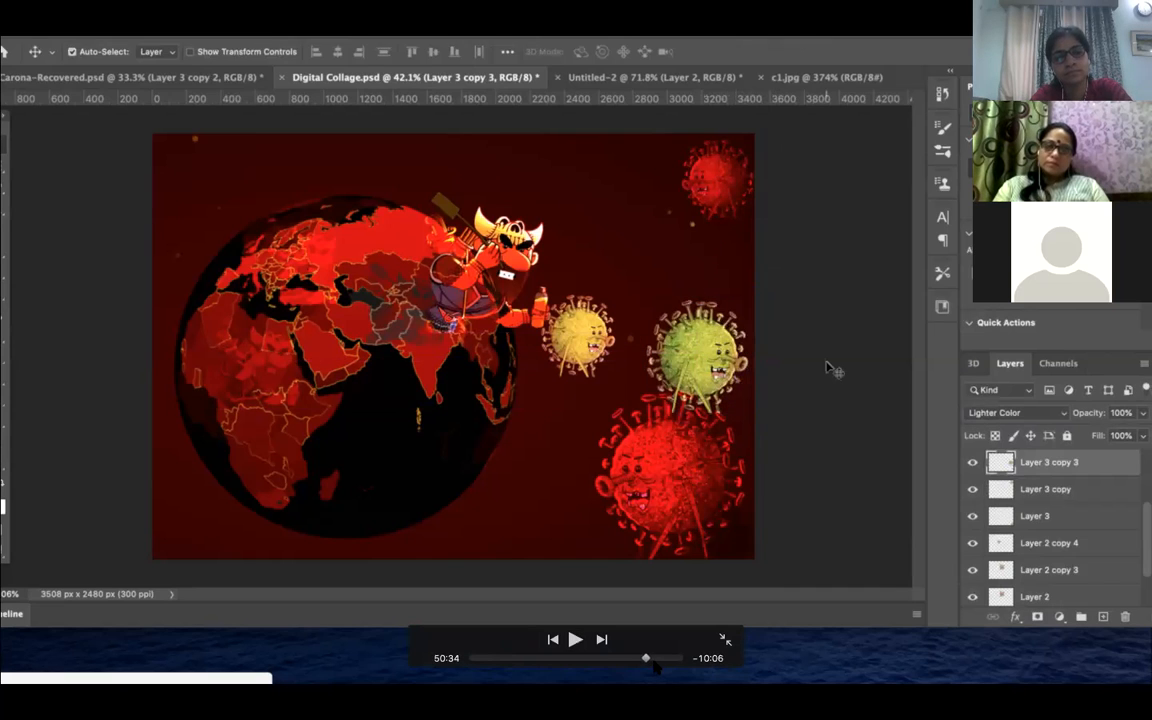
click(651, 659)
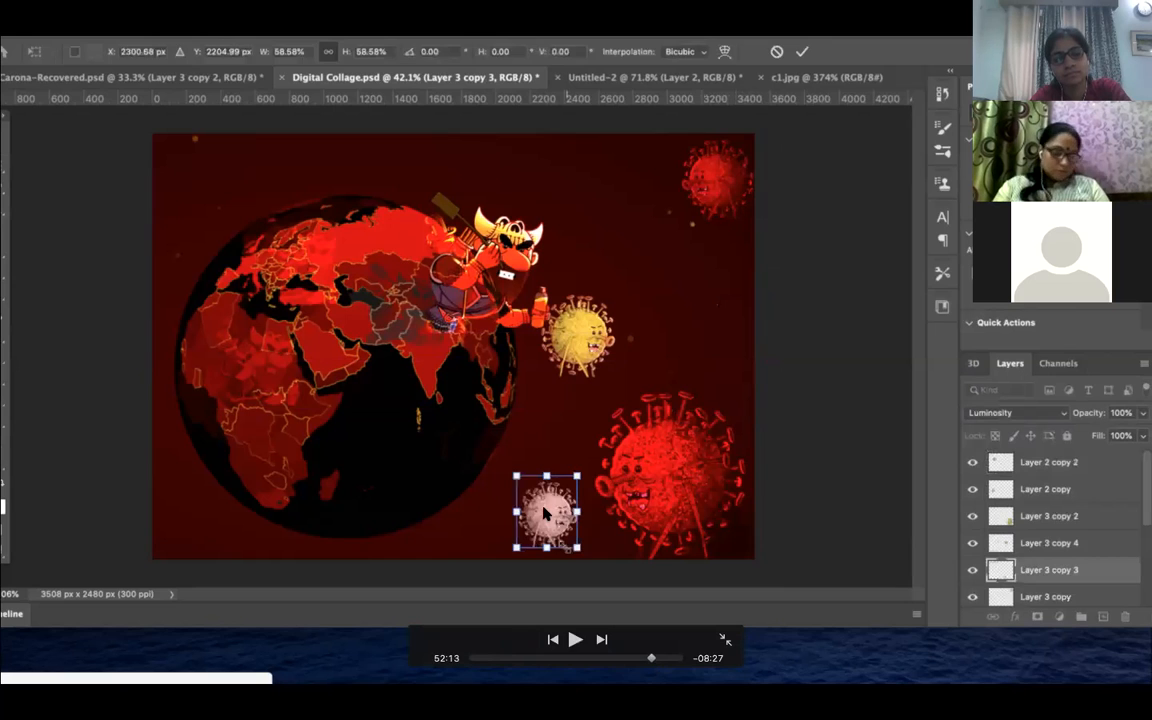
key(Left)
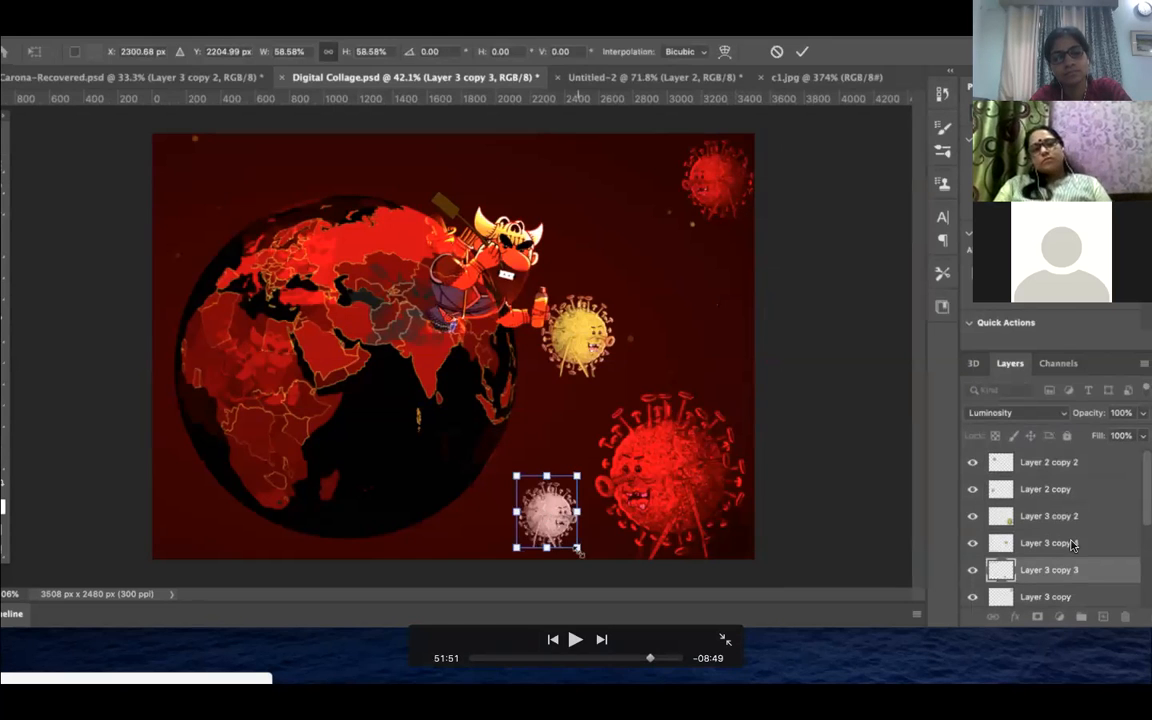
key(space)
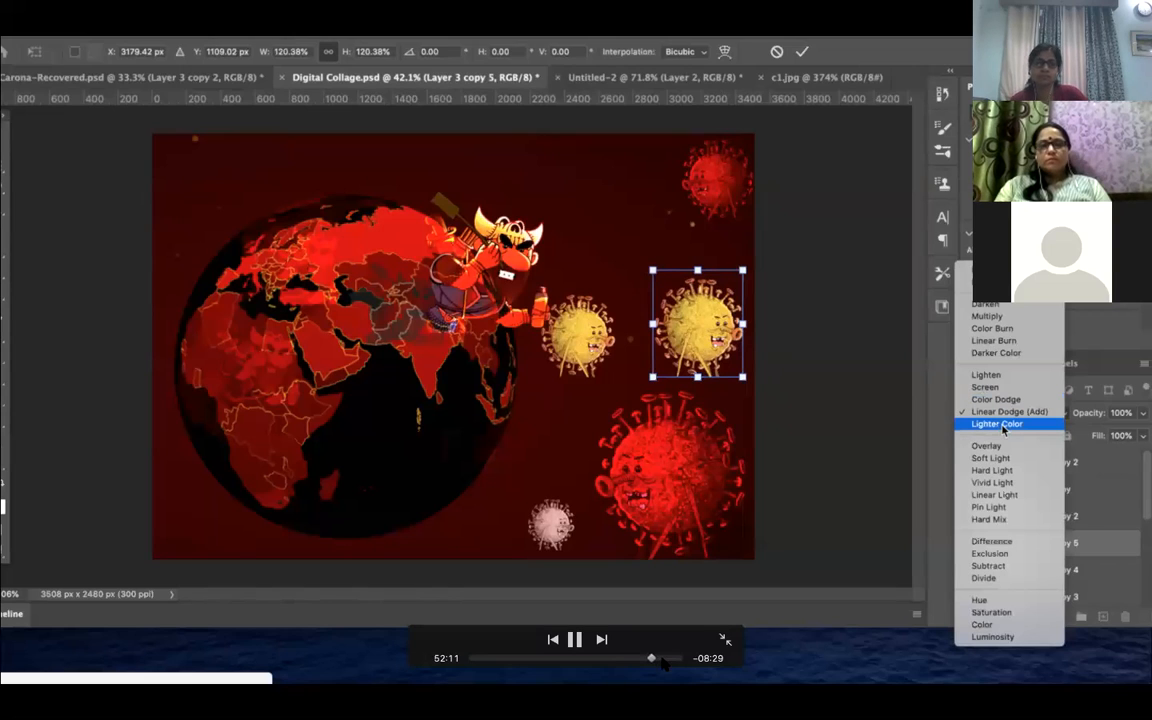
Skip ahead to 54:09 and past 55:22, pausing and resuming, to review the smaller faded virus copies and the title text entry
drag(651, 660, 658, 658)
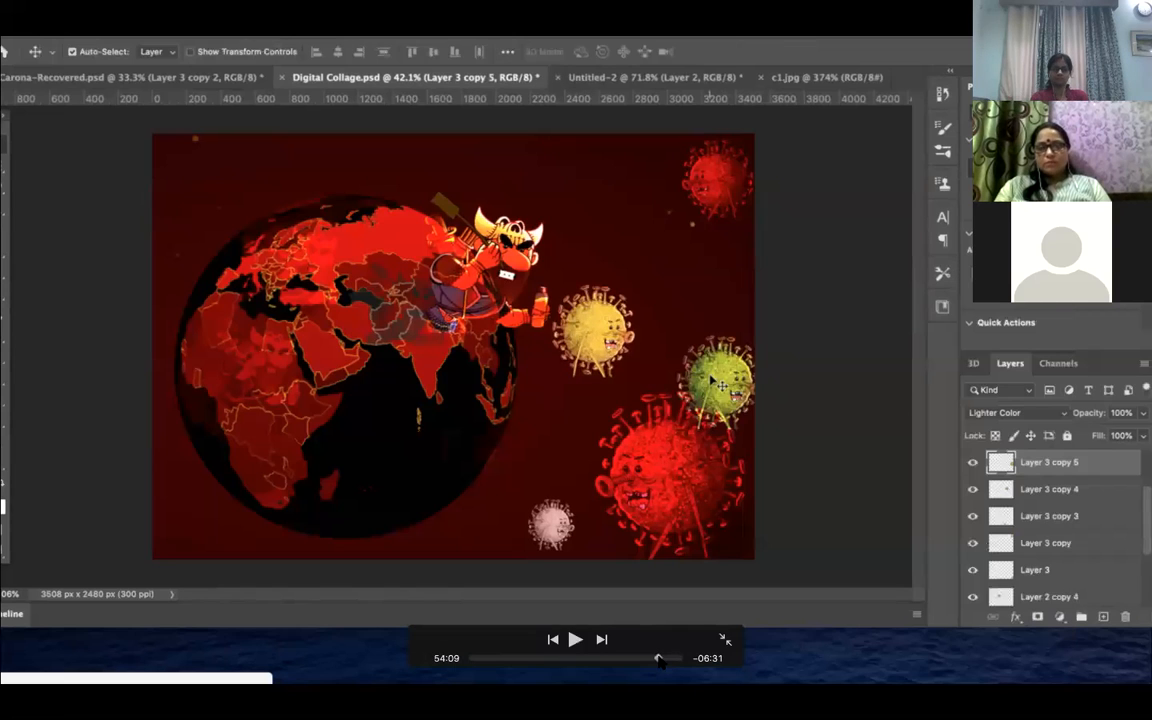
key(space)
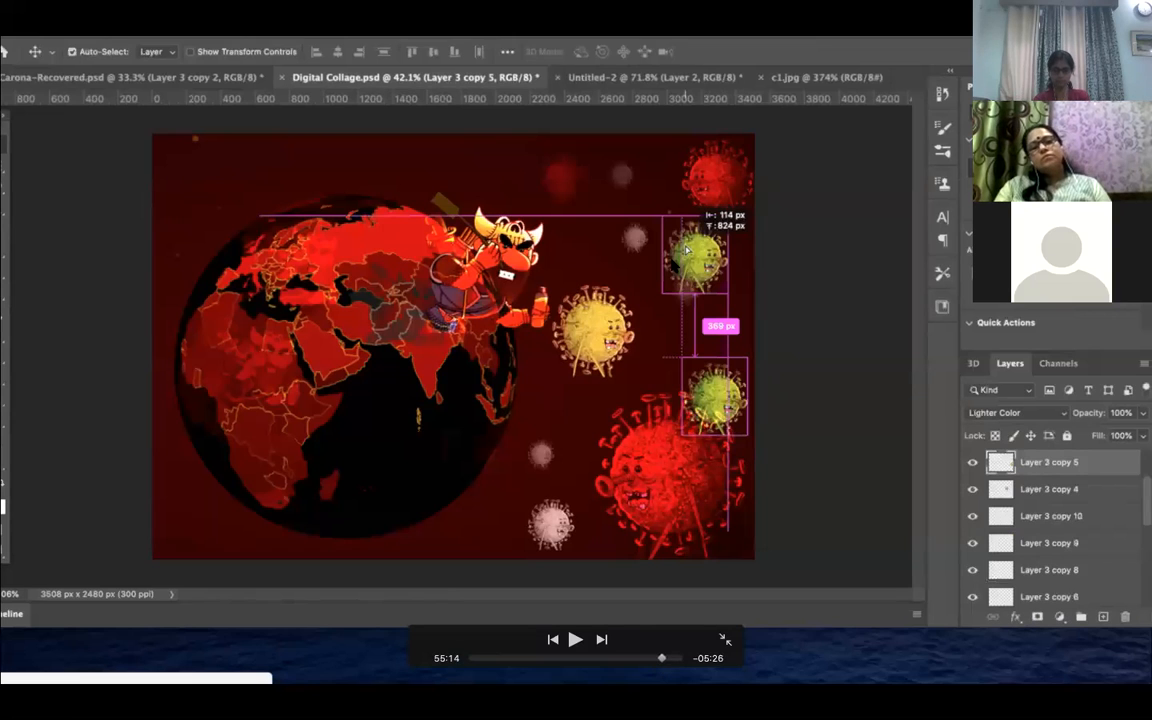
key(space)
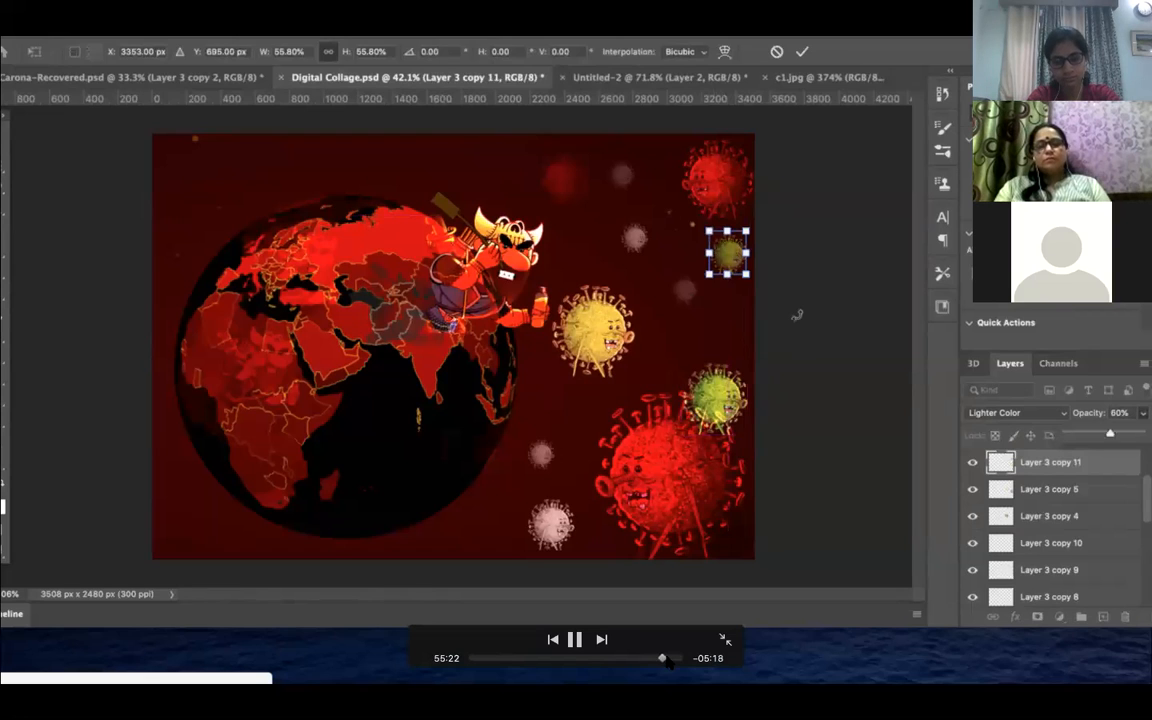
drag(661, 658, 666, 658)
key(space)
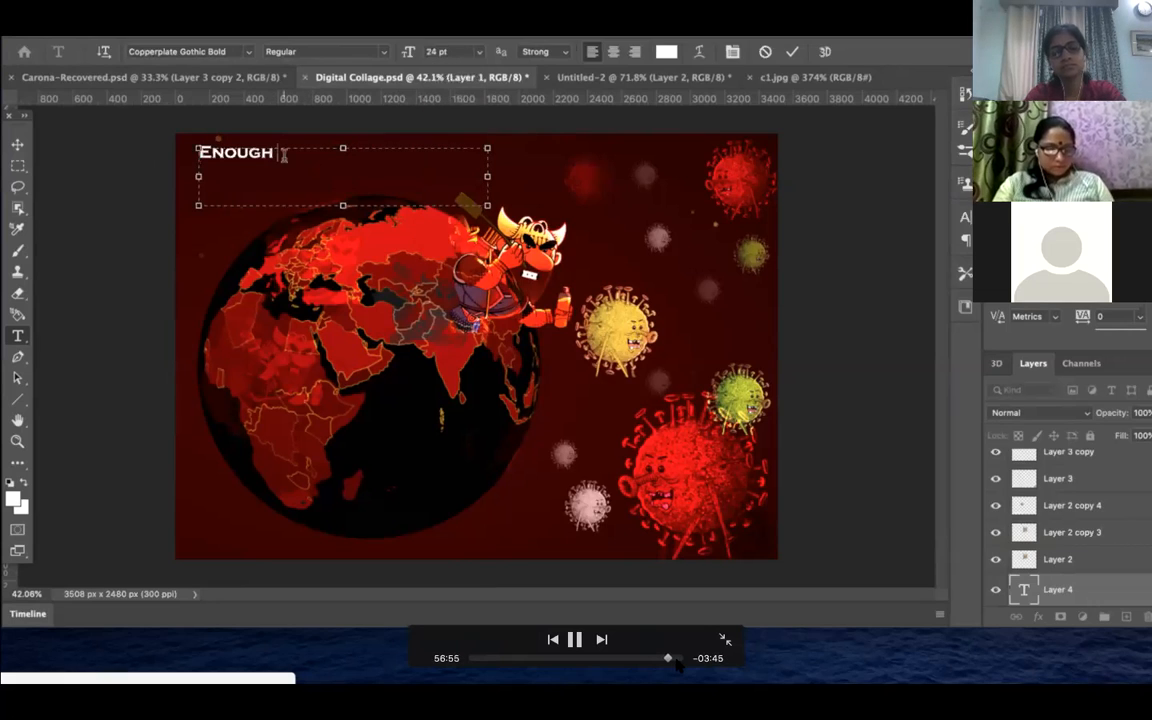
Skip ahead to 59:56 and play briefly to examine the finished COVID-19 poster in Carona-Recovered.psd
drag(675, 665, 678, 659)
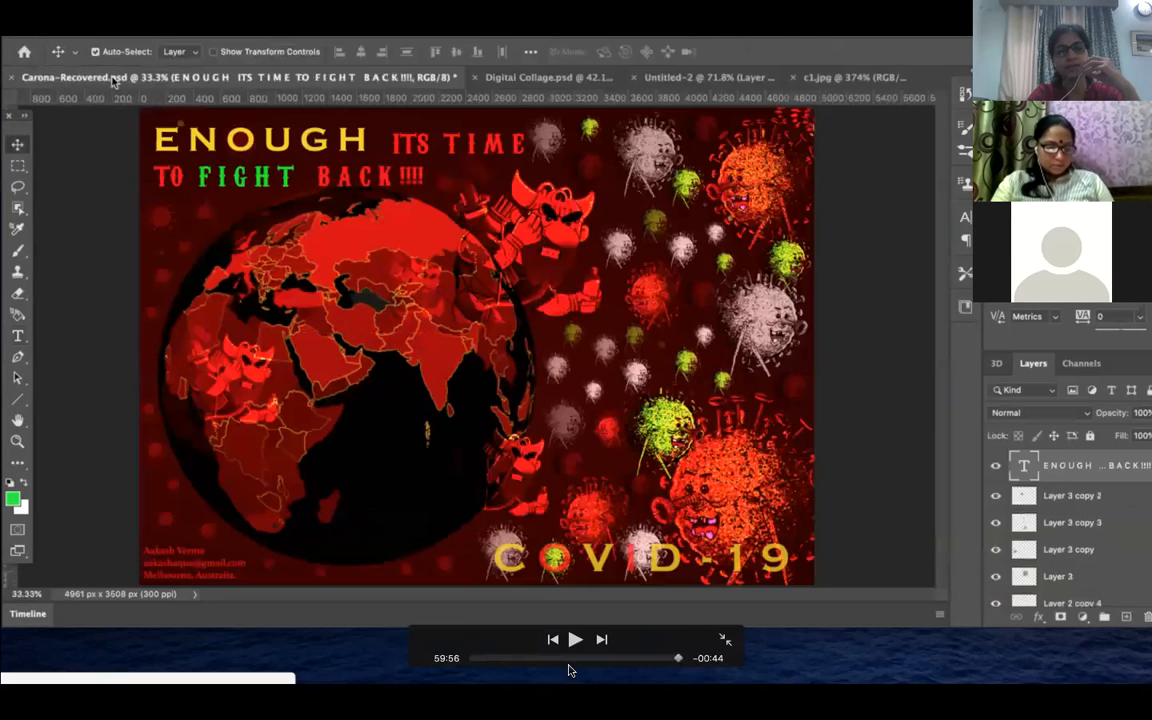
key(space)
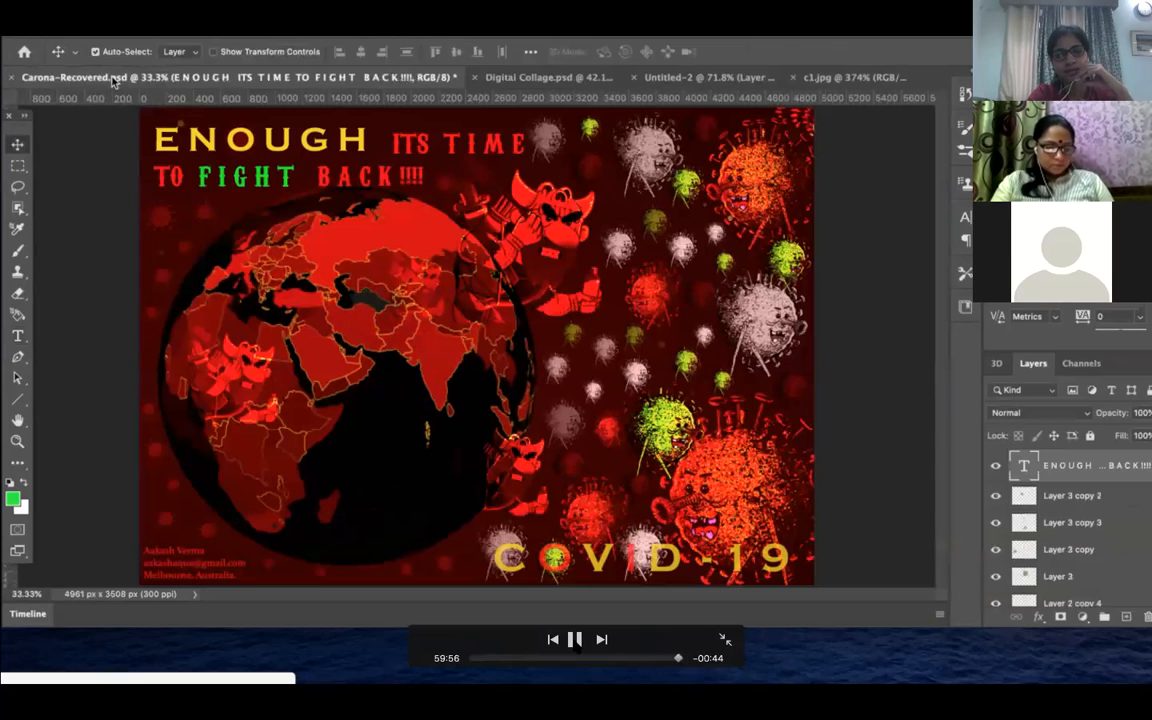
key(space)
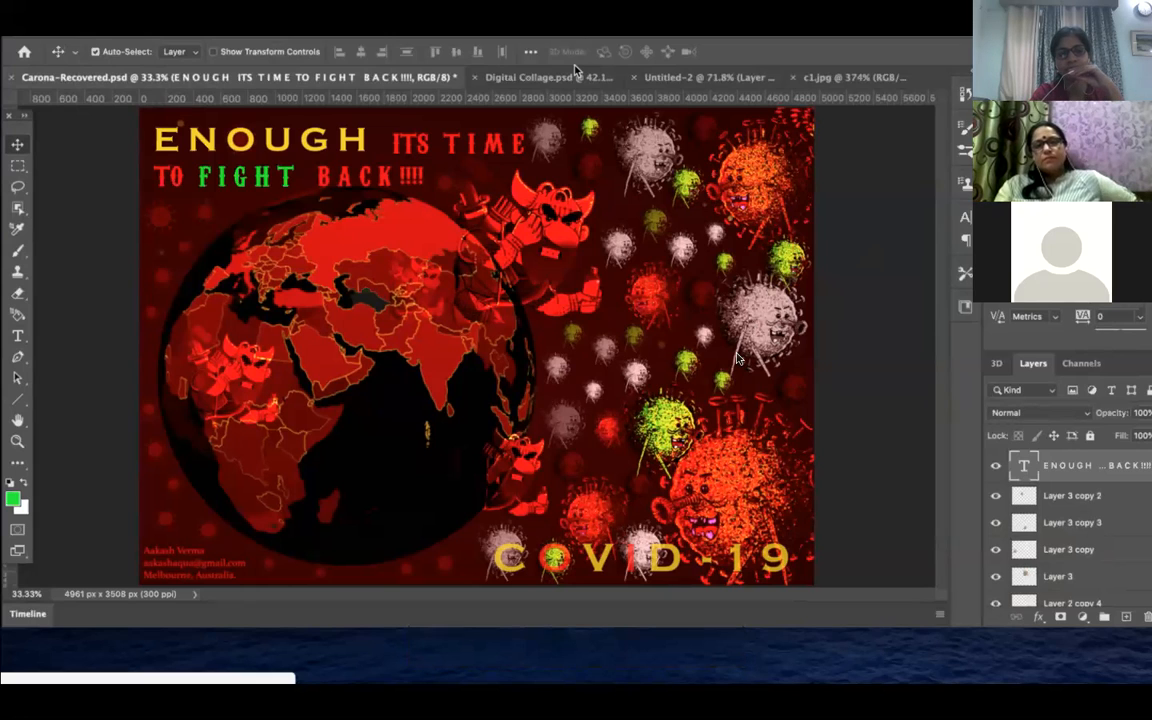
Review the title text recolouring from 1:00:07, pause at 1:00:32 and close the recording
mouse_move(910, 471)
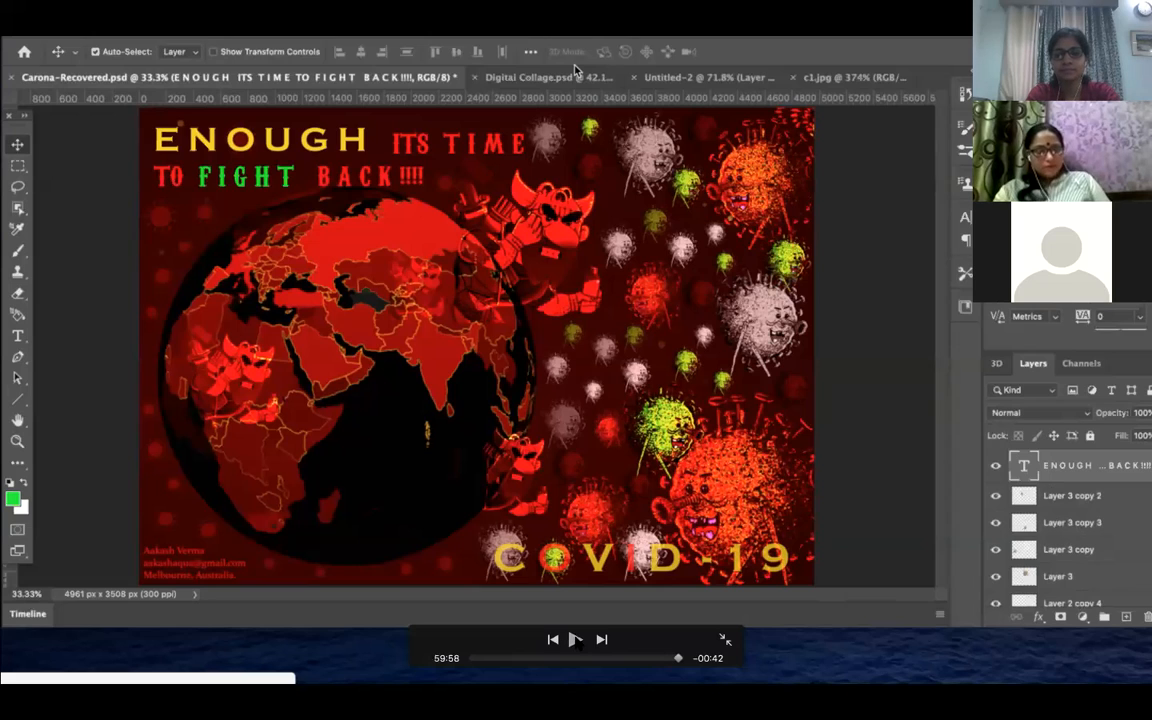
click(575, 640)
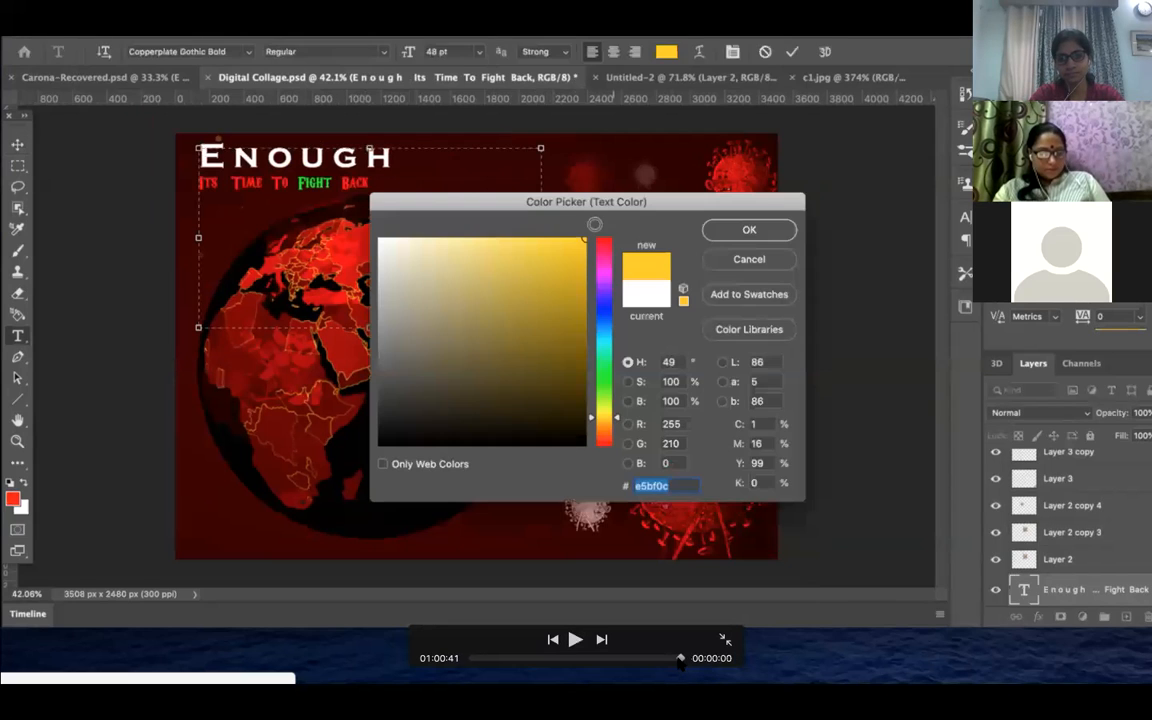
click(574, 639)
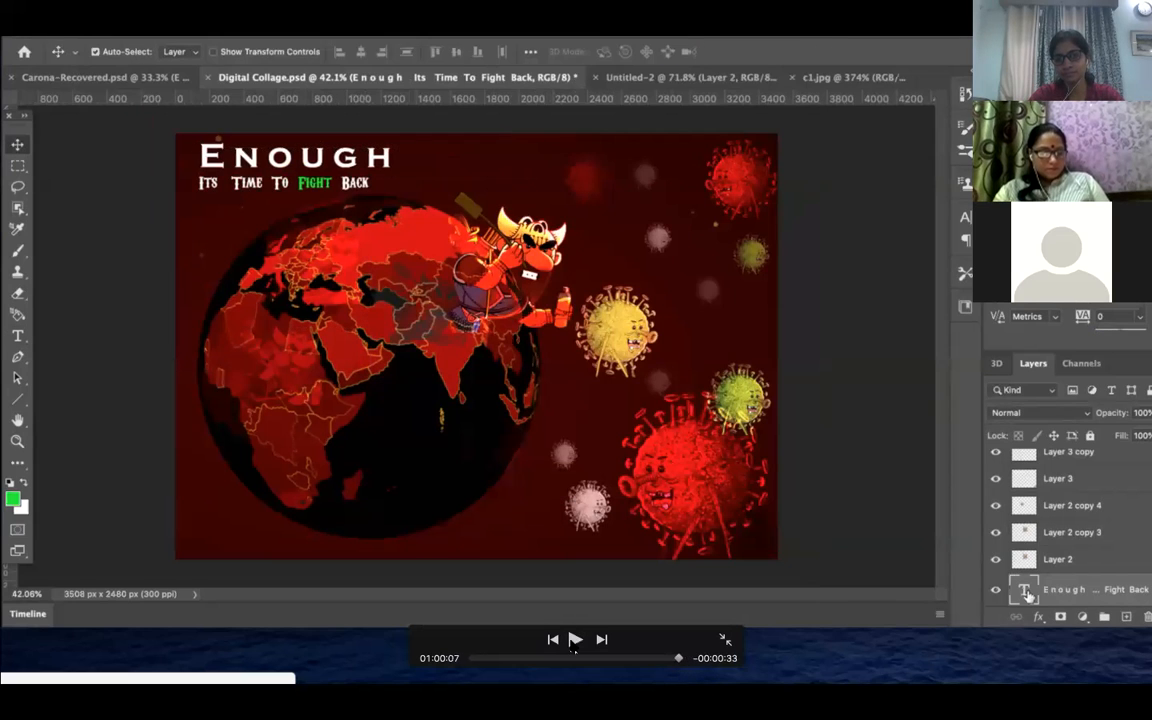
click(573, 648)
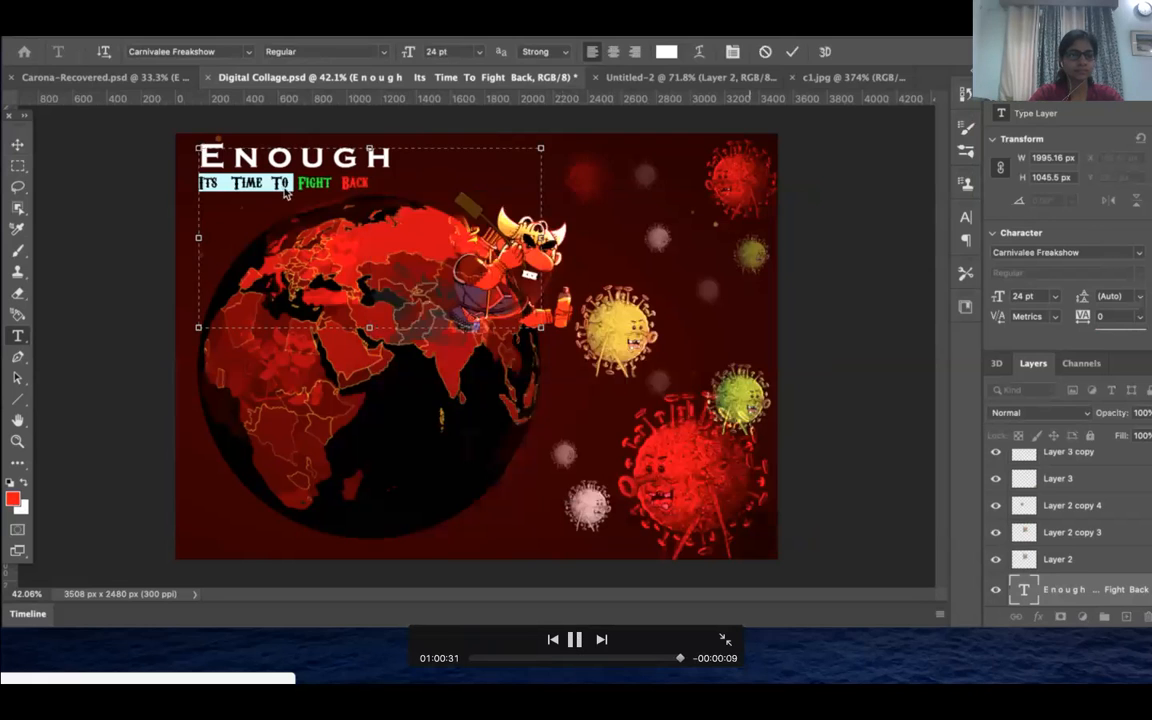
key(space)
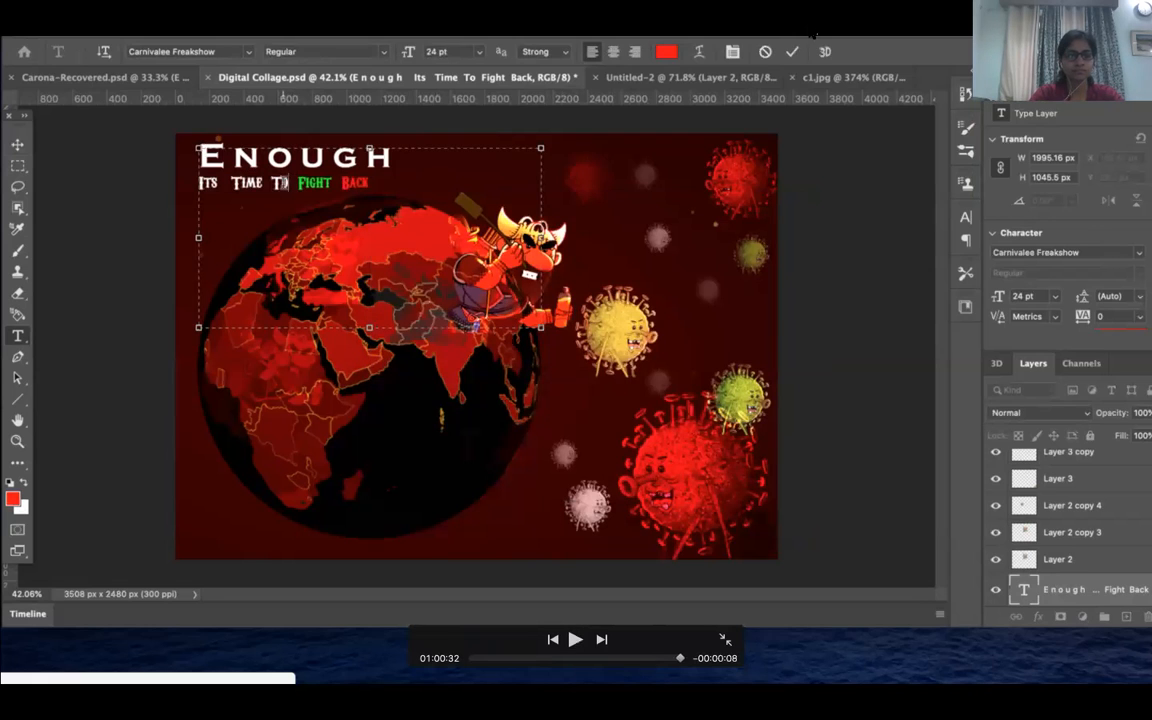
key(super+w)
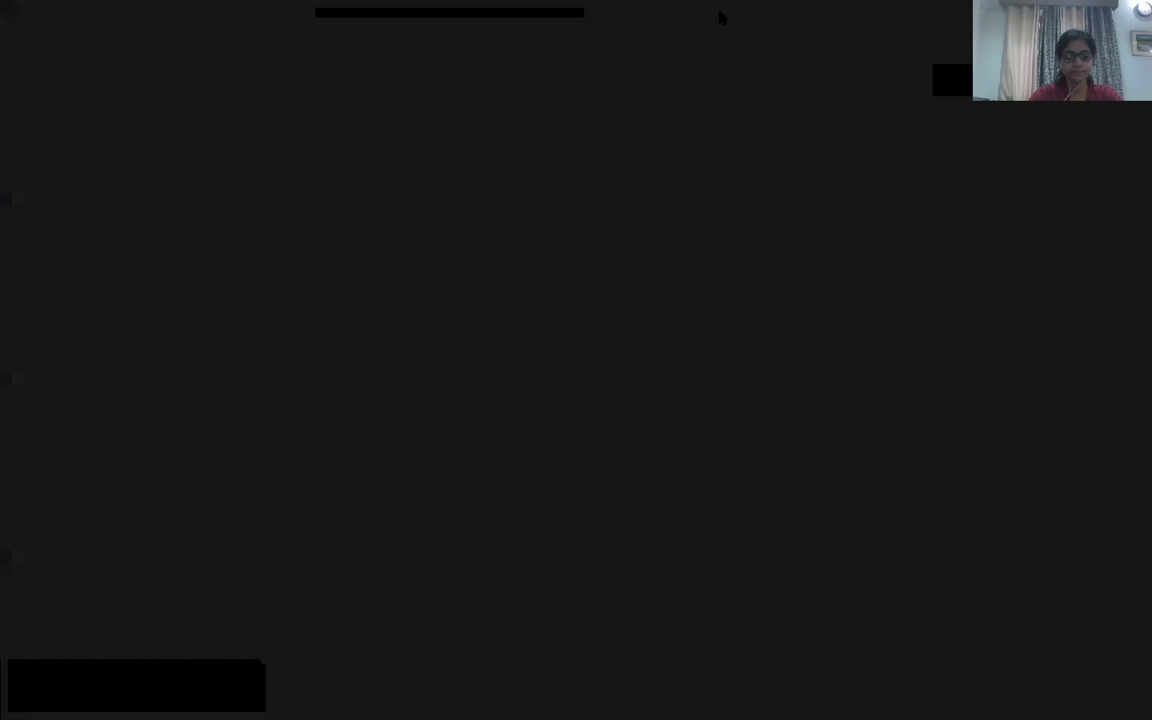